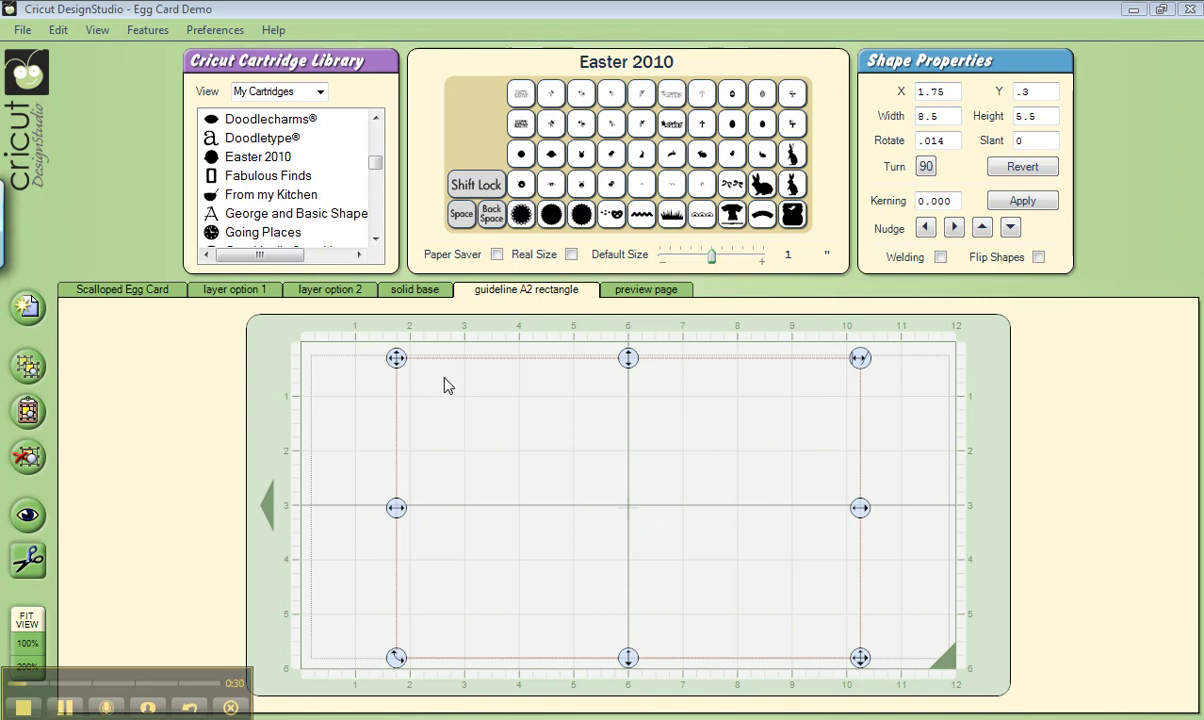
Open the Scalloped Egg Card page and place the 8.5 by 5.5 card rectangle on the mat.
click(136, 289)
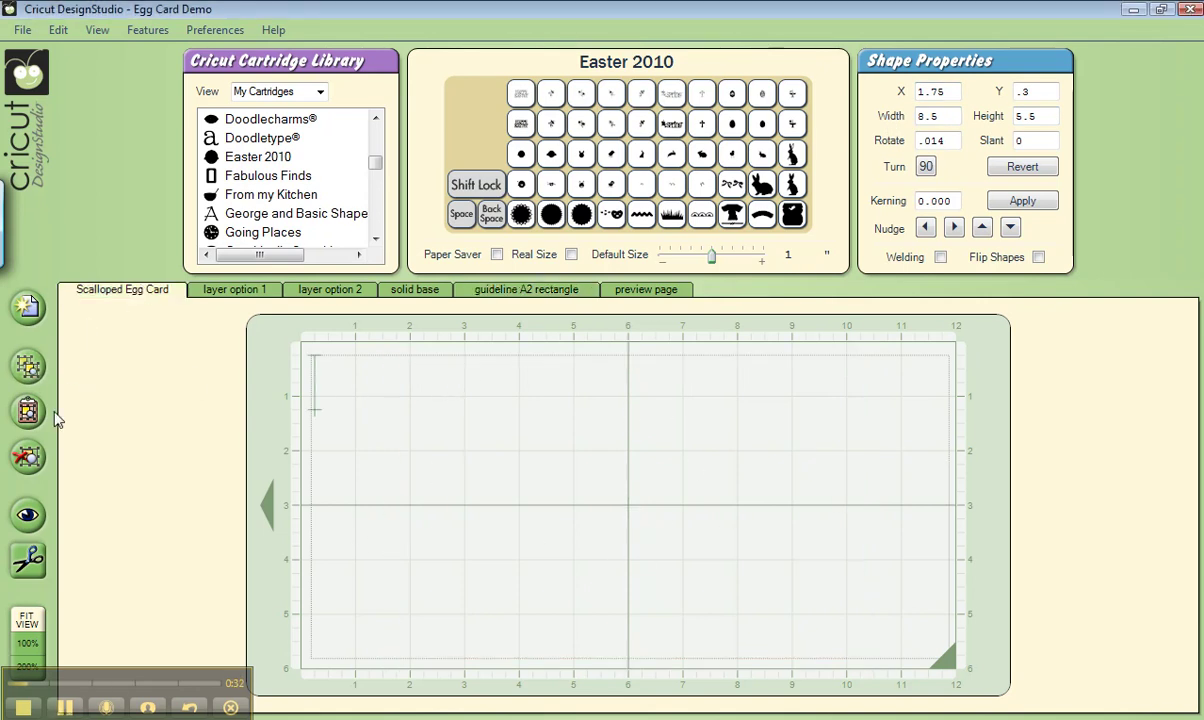
click(27, 418)
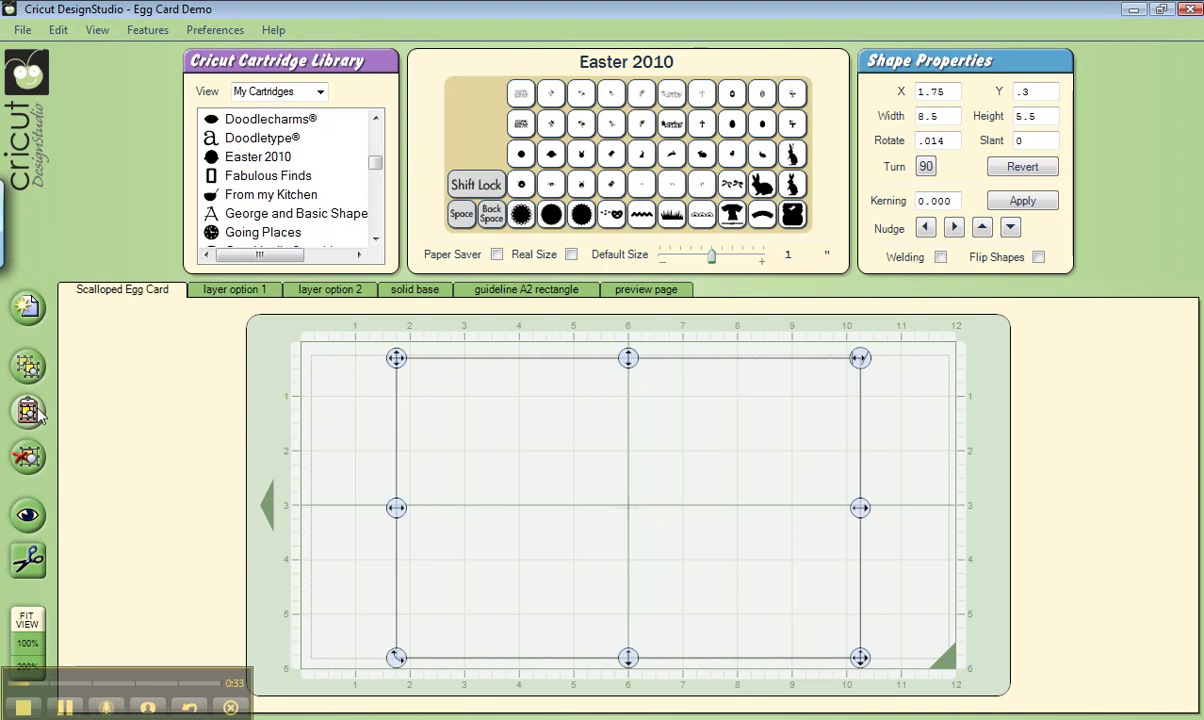
click(340, 476)
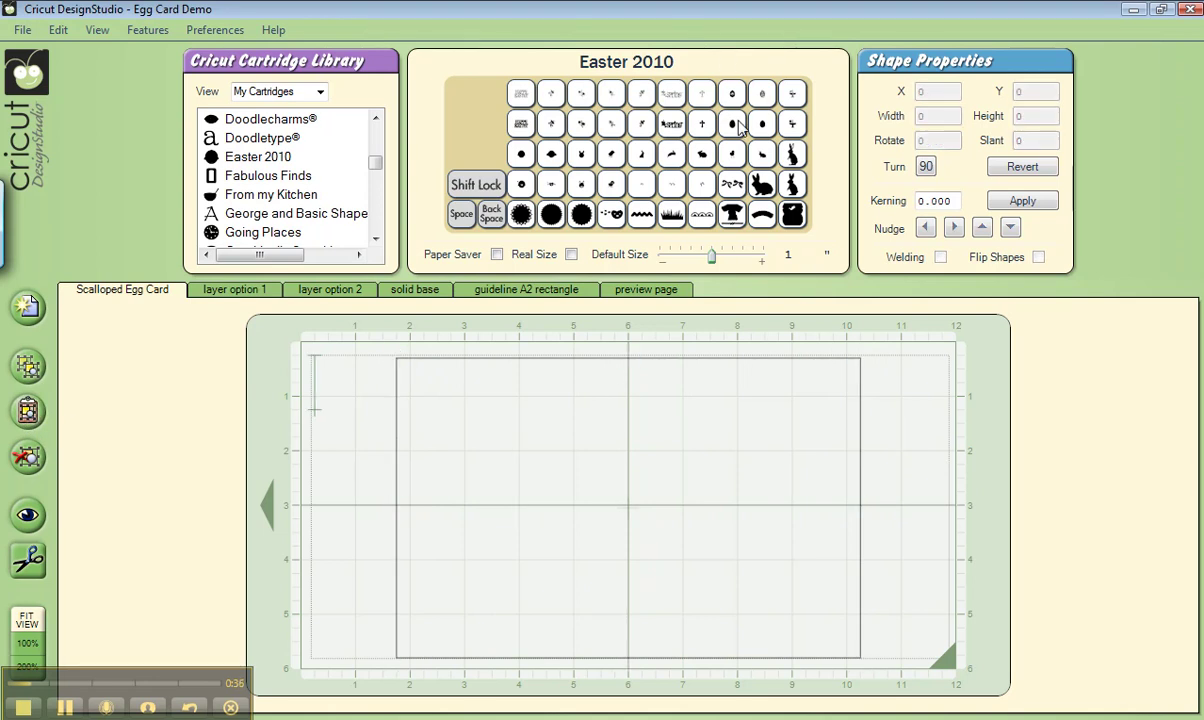
Set the default shape size to 5 1/2, add the scalloped egg and move it right.
click(759, 262)
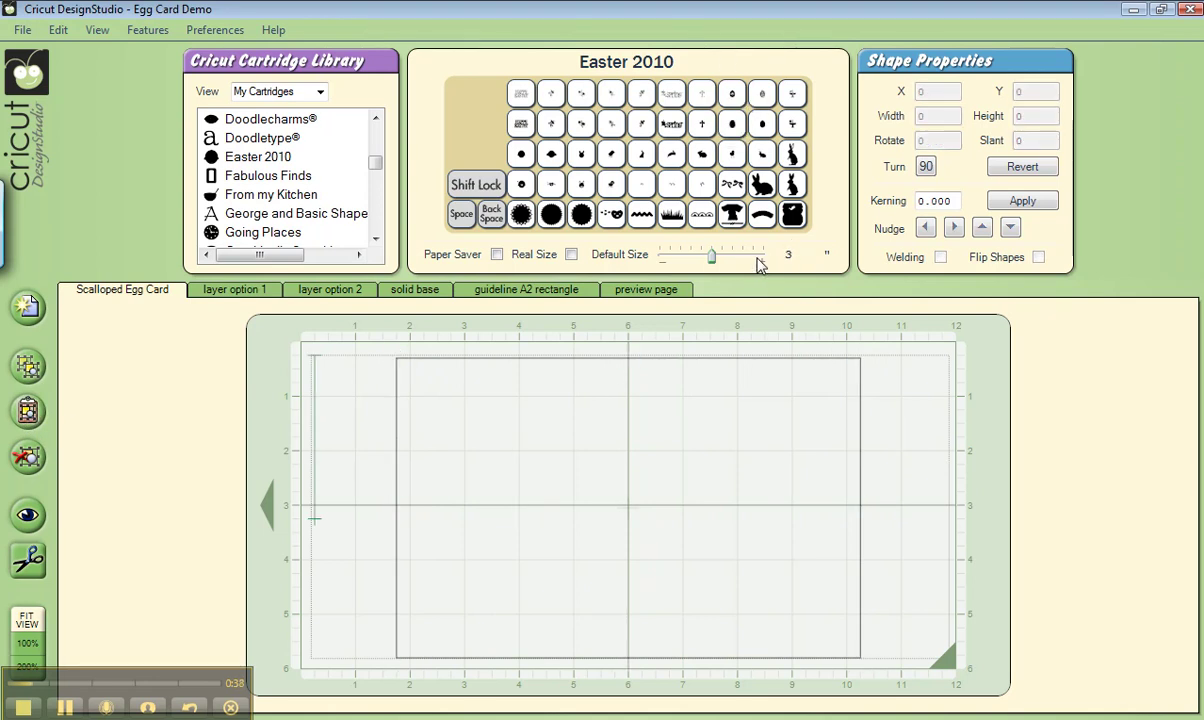
click(752, 262)
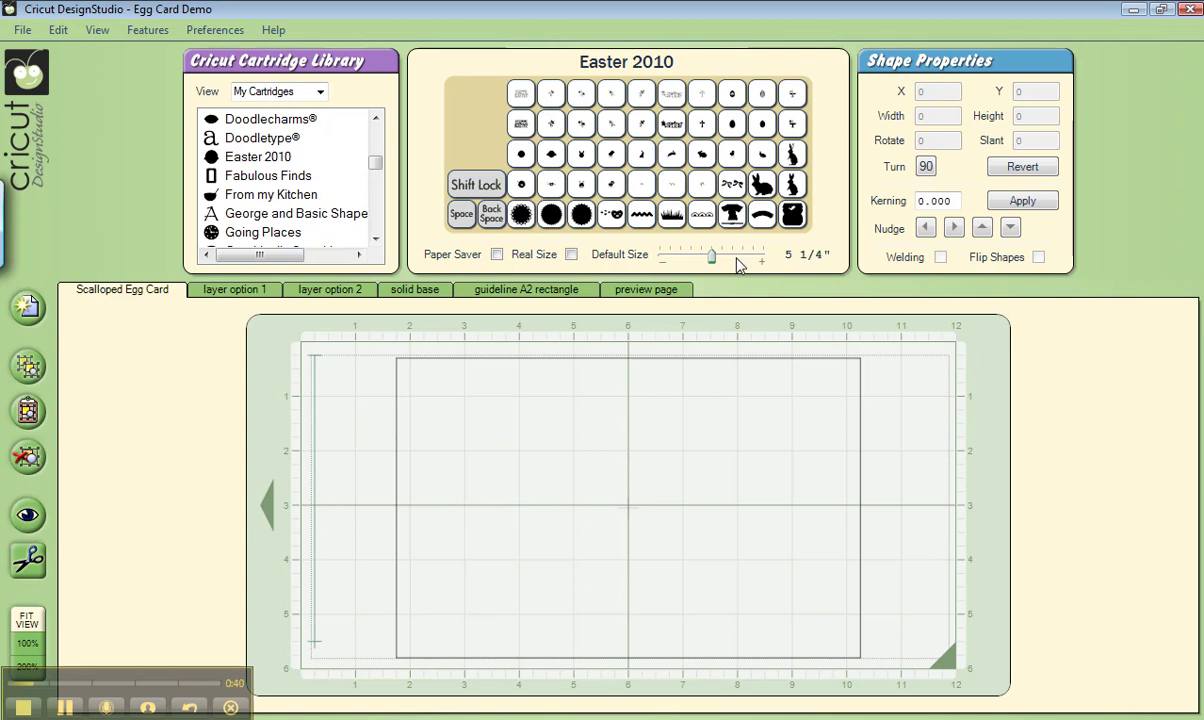
click(693, 262)
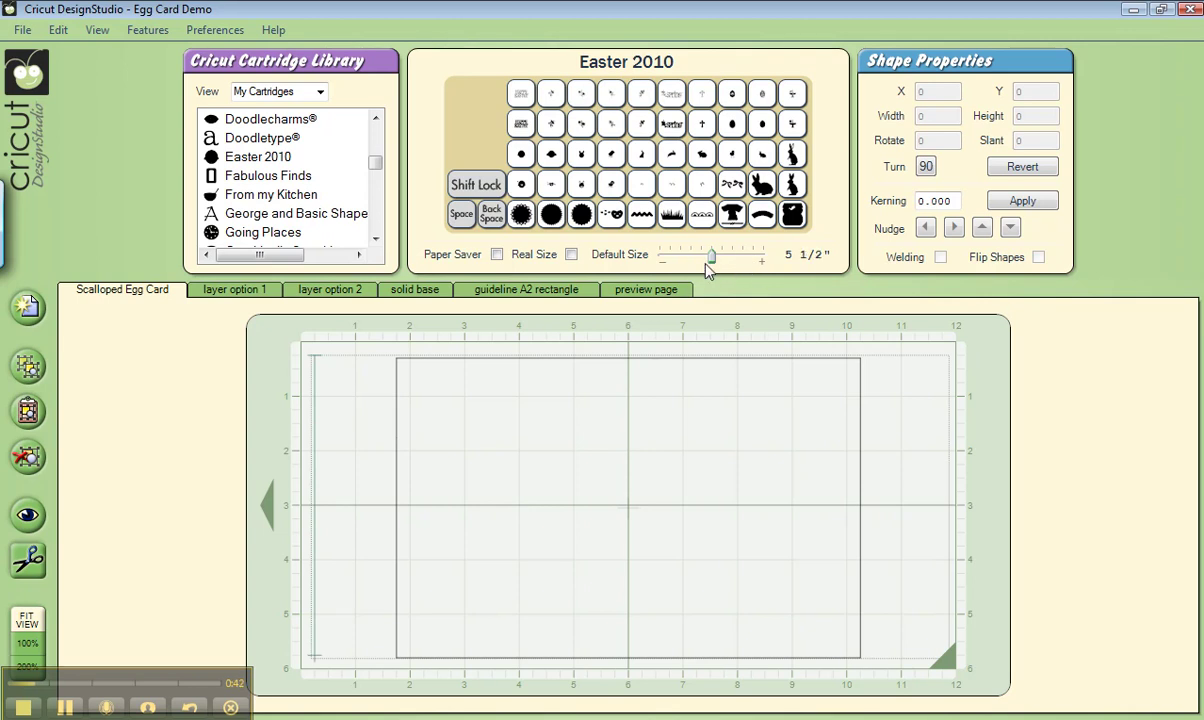
click(731, 122)
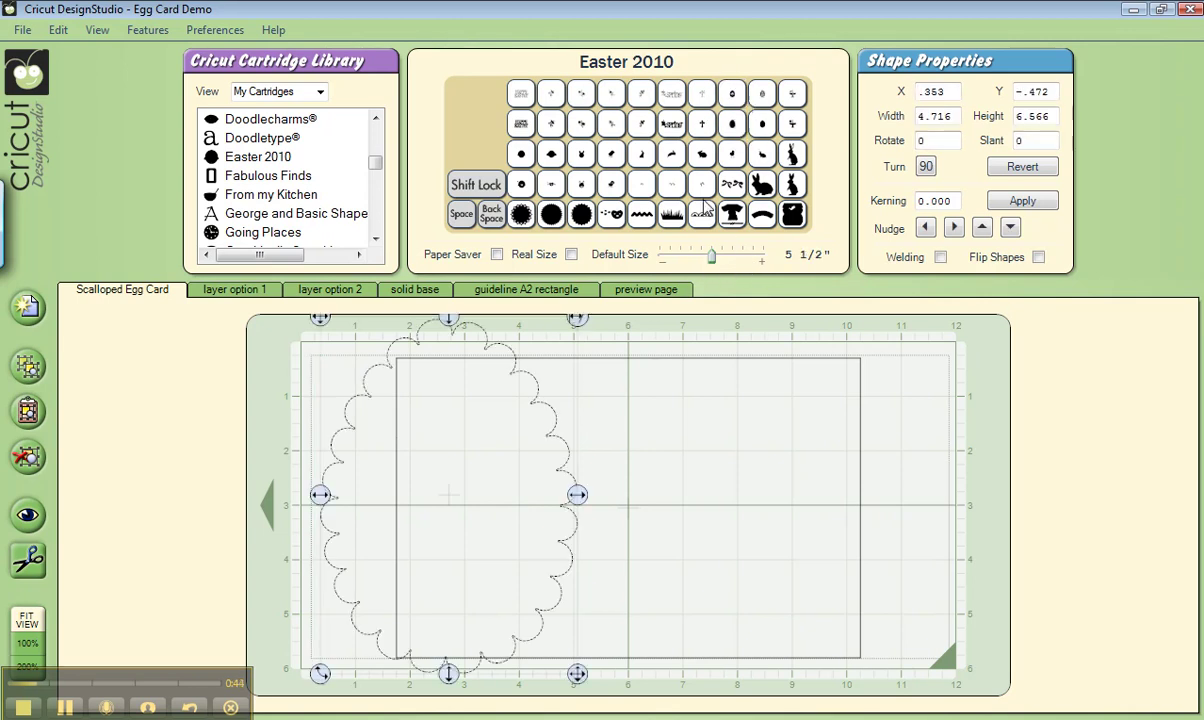
drag(322, 324, 577, 342)
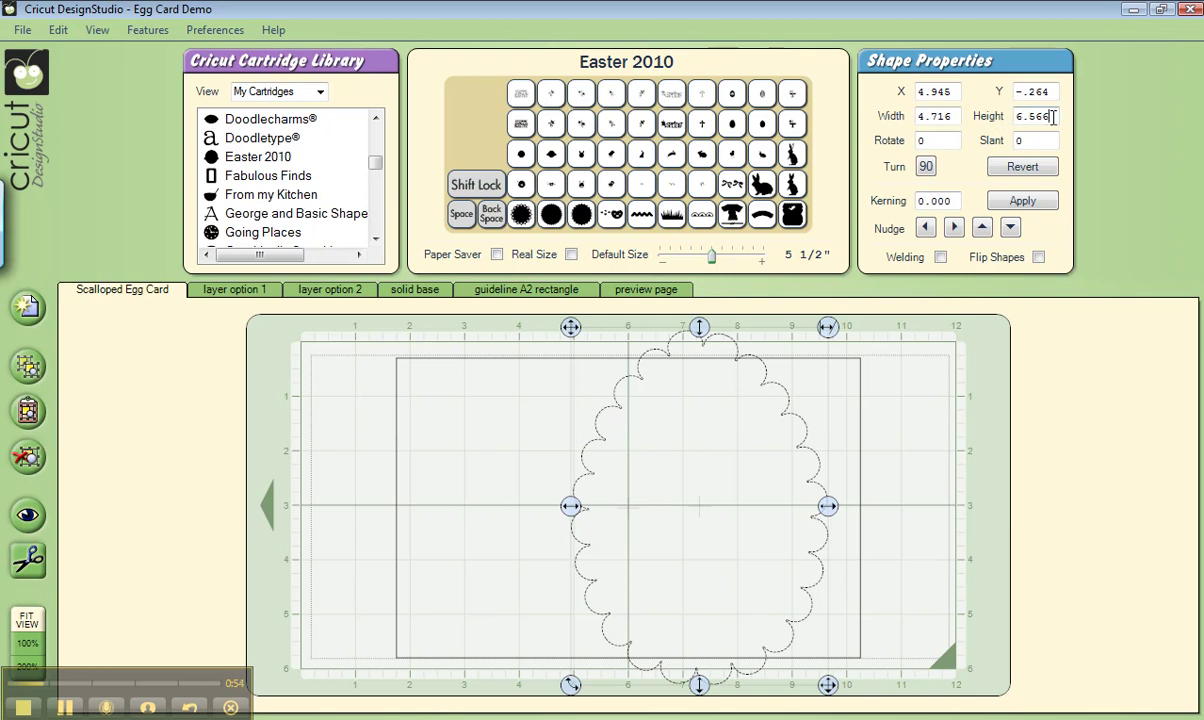
drag(1052, 116, 943, 118)
Make the egg 5.5 high and 4.3 wide, then drag it into the card's right half.
text(5.5)
key(Return)
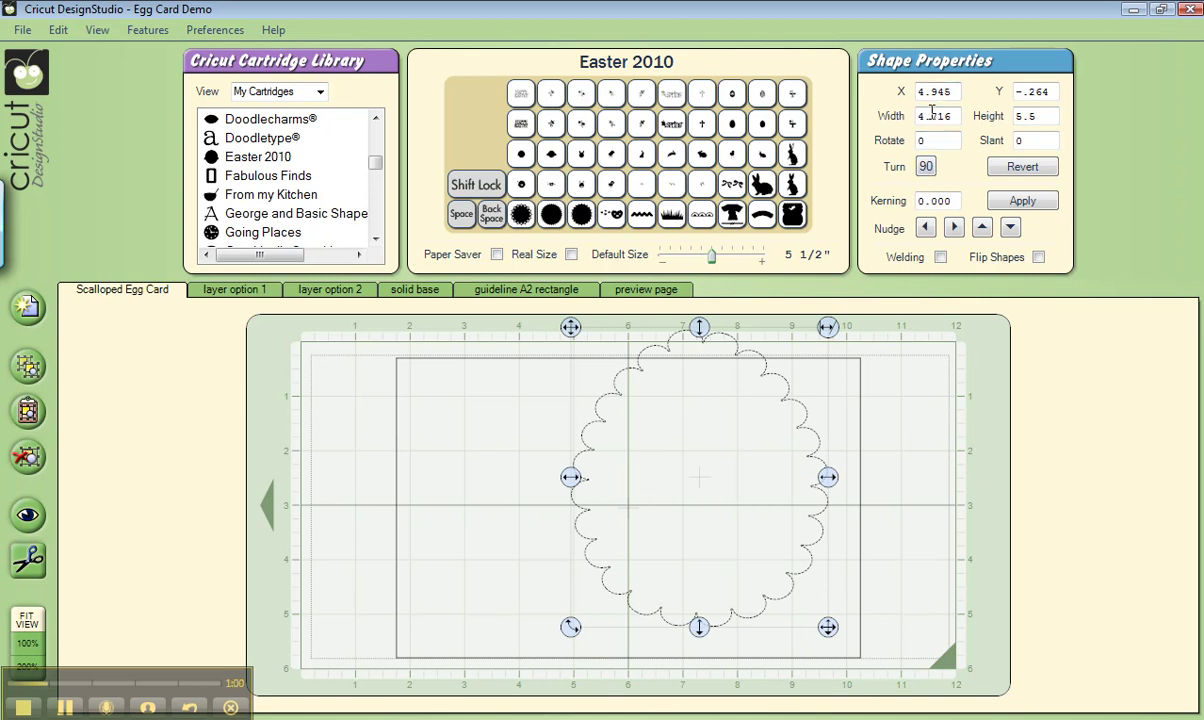
drag(934, 116, 949, 114)
text(3)
key(Return)
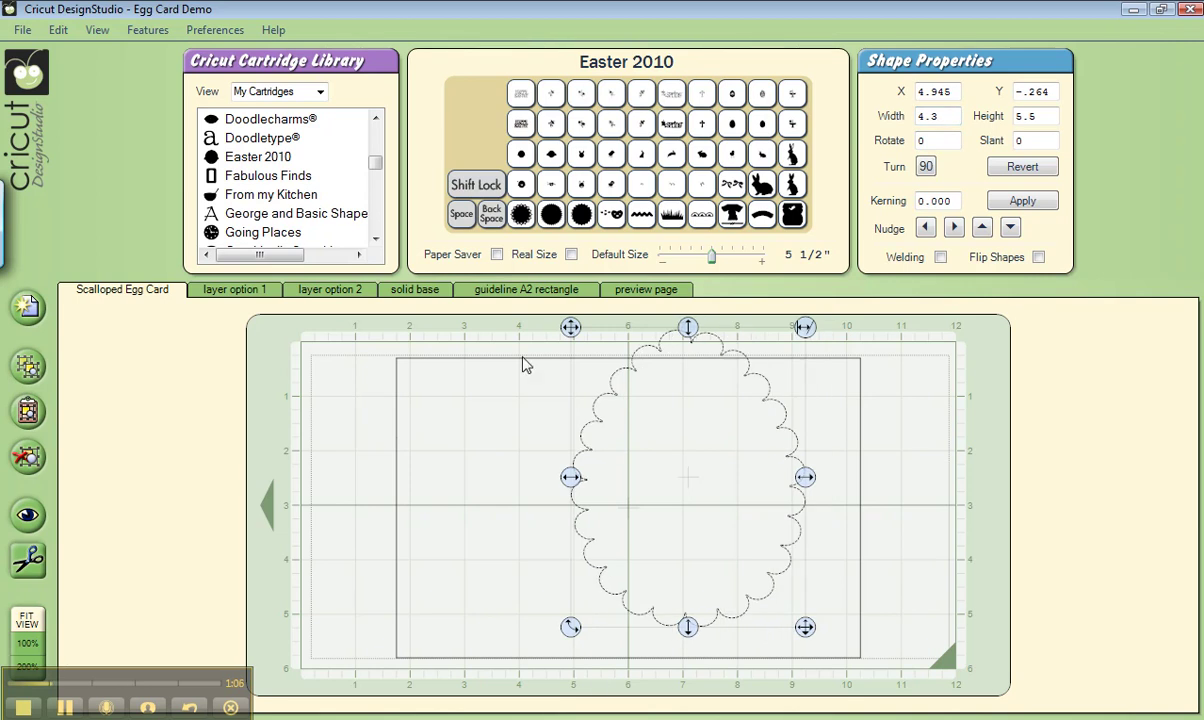
drag(575, 328, 629, 360)
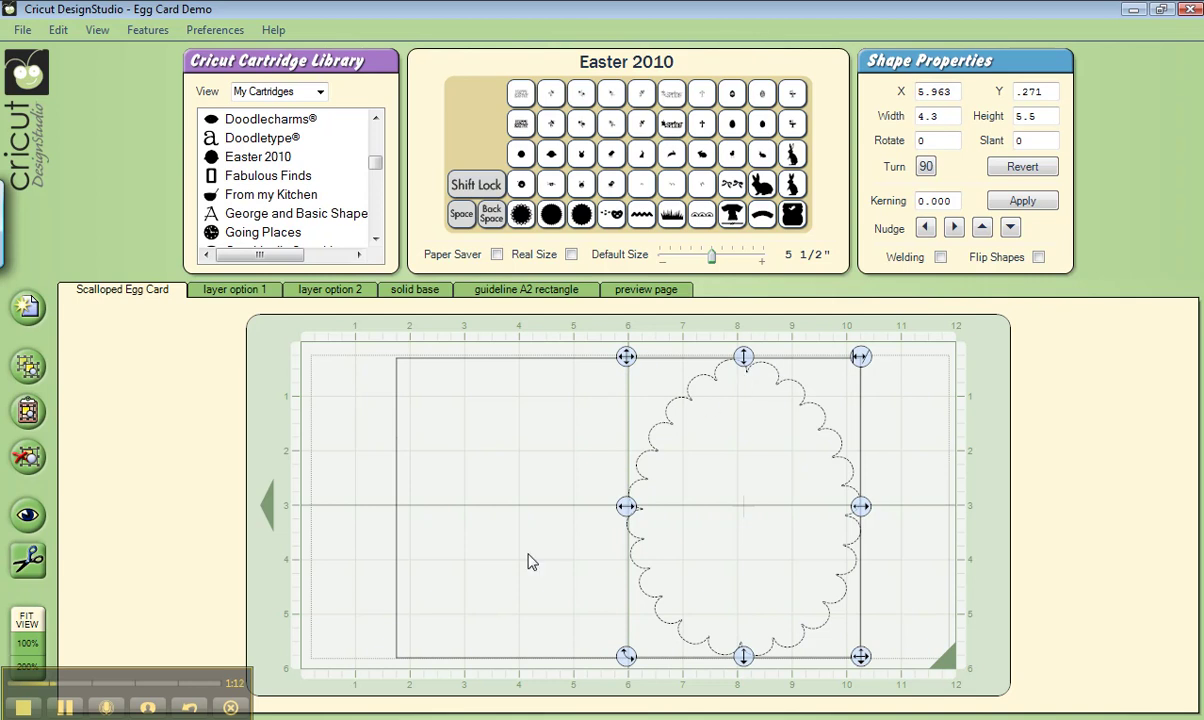
click(29, 643)
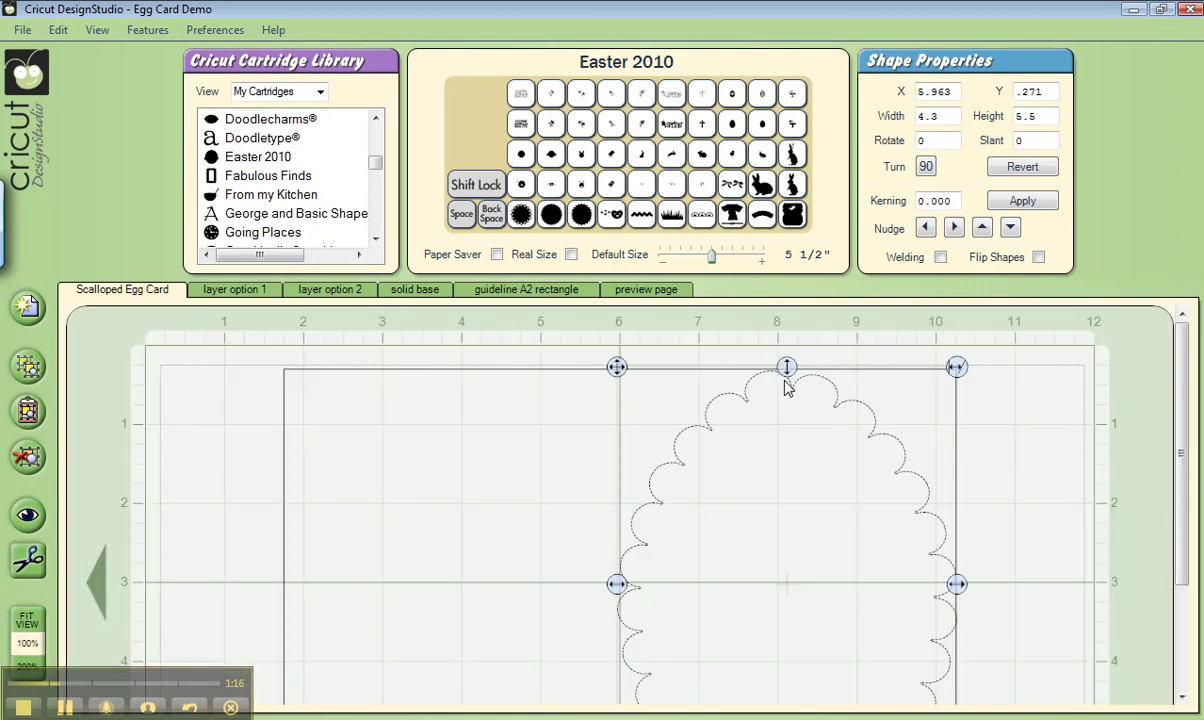
Nudge the egg so its top meets the card's top edge and its left edge the centre fold.
drag(788, 372, 788, 371)
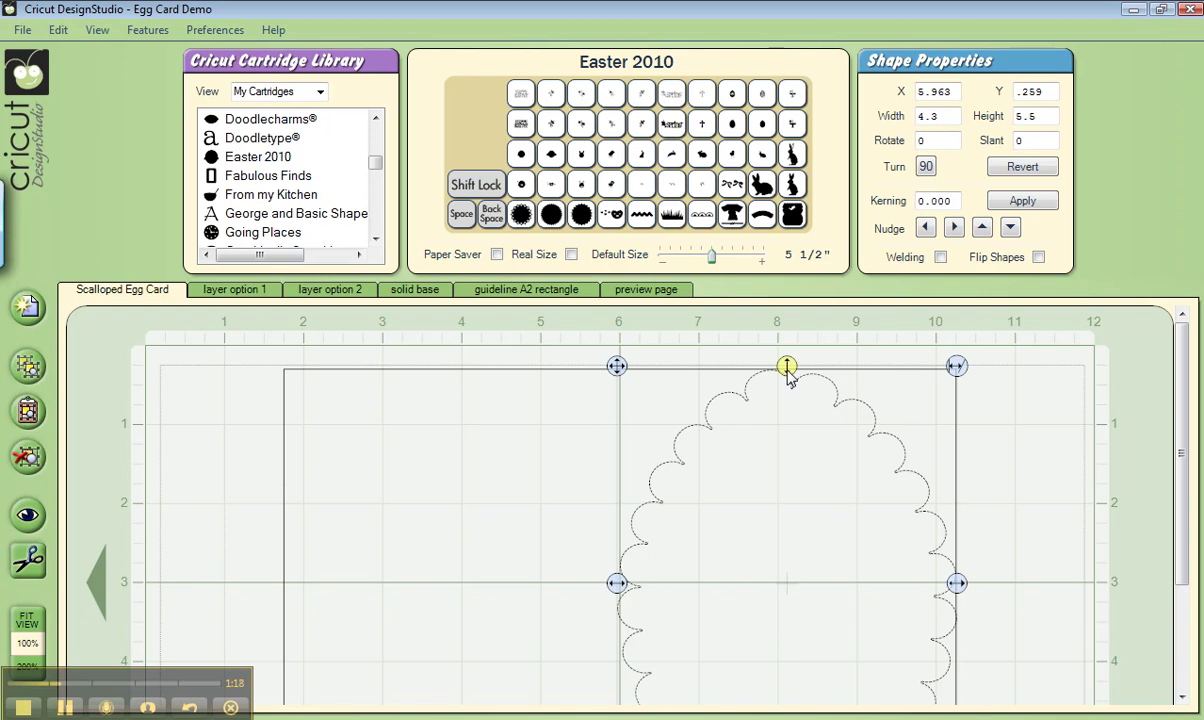
click(872, 498)
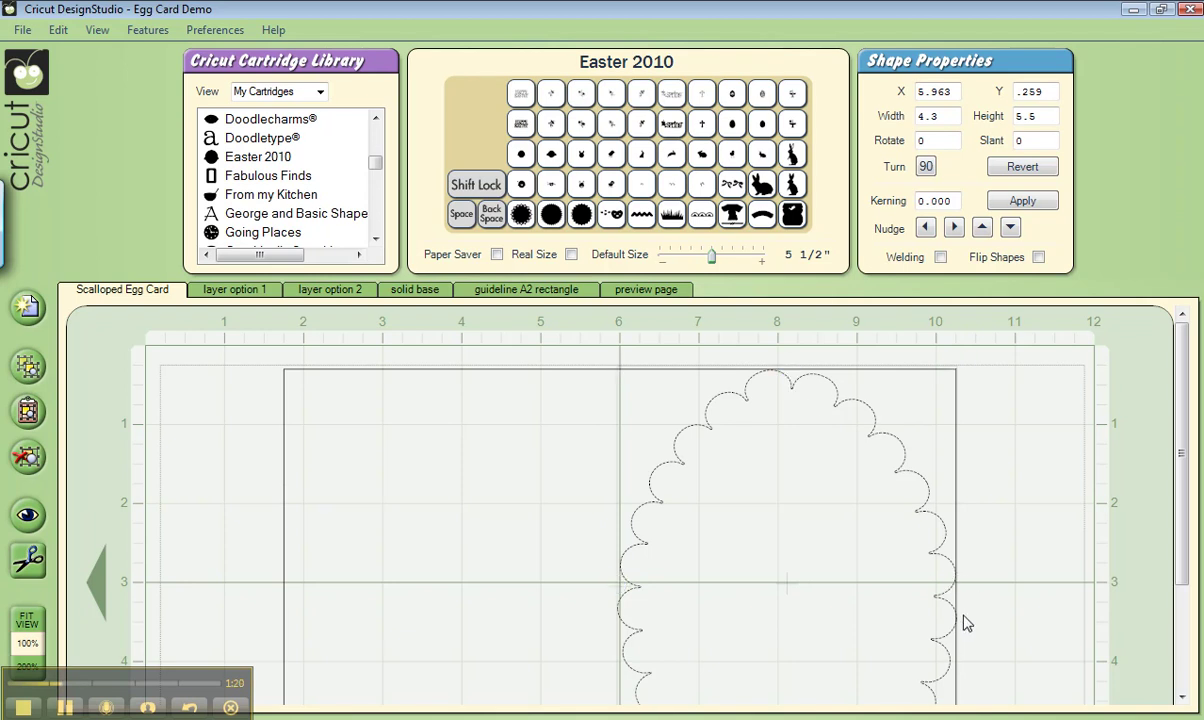
click(721, 410)
click(620, 586)
click(636, 592)
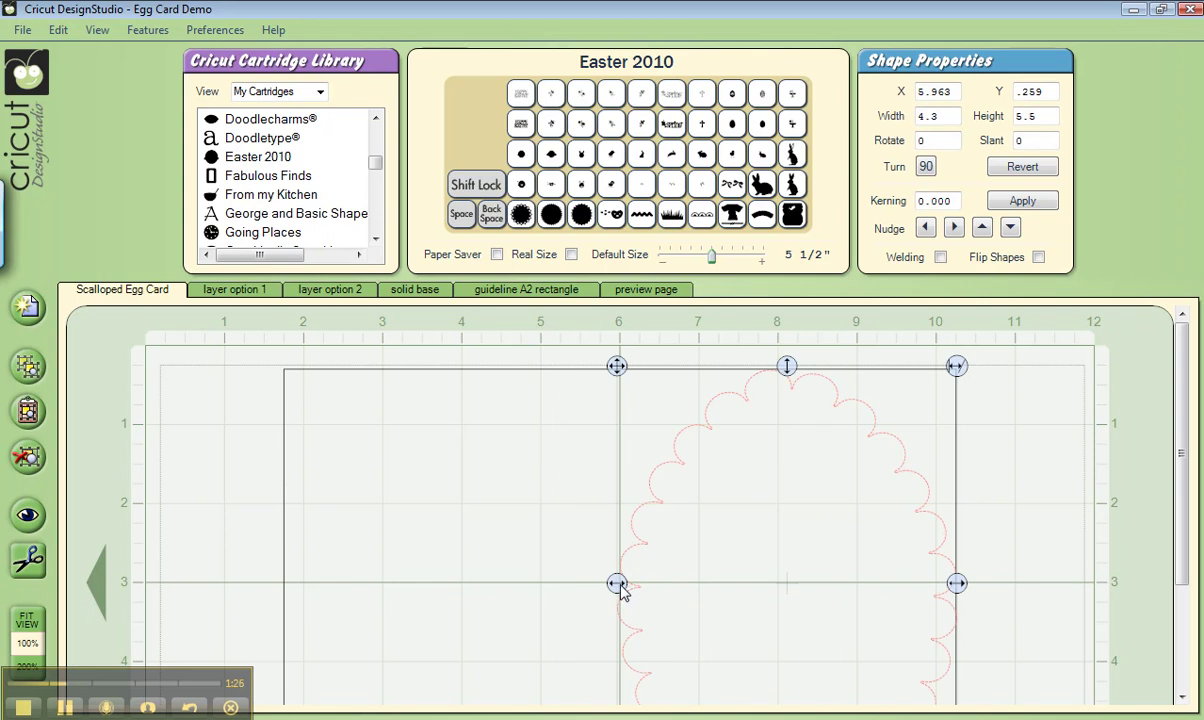
drag(620, 590, 619, 590)
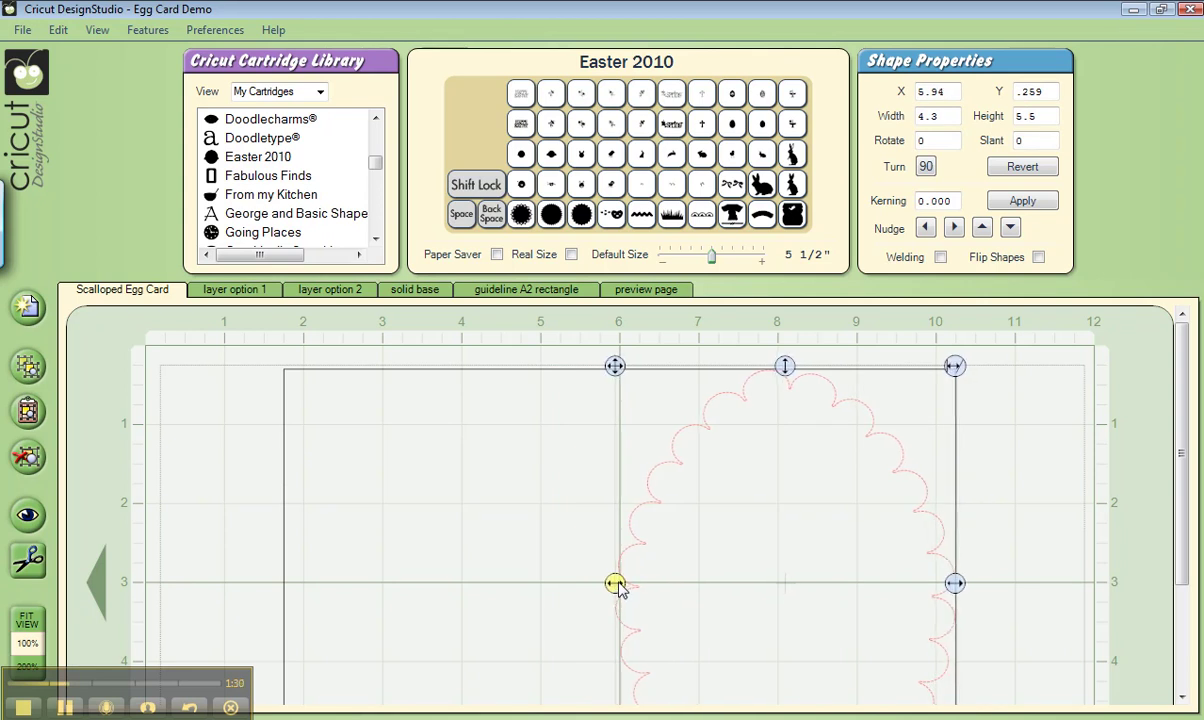
click(942, 567)
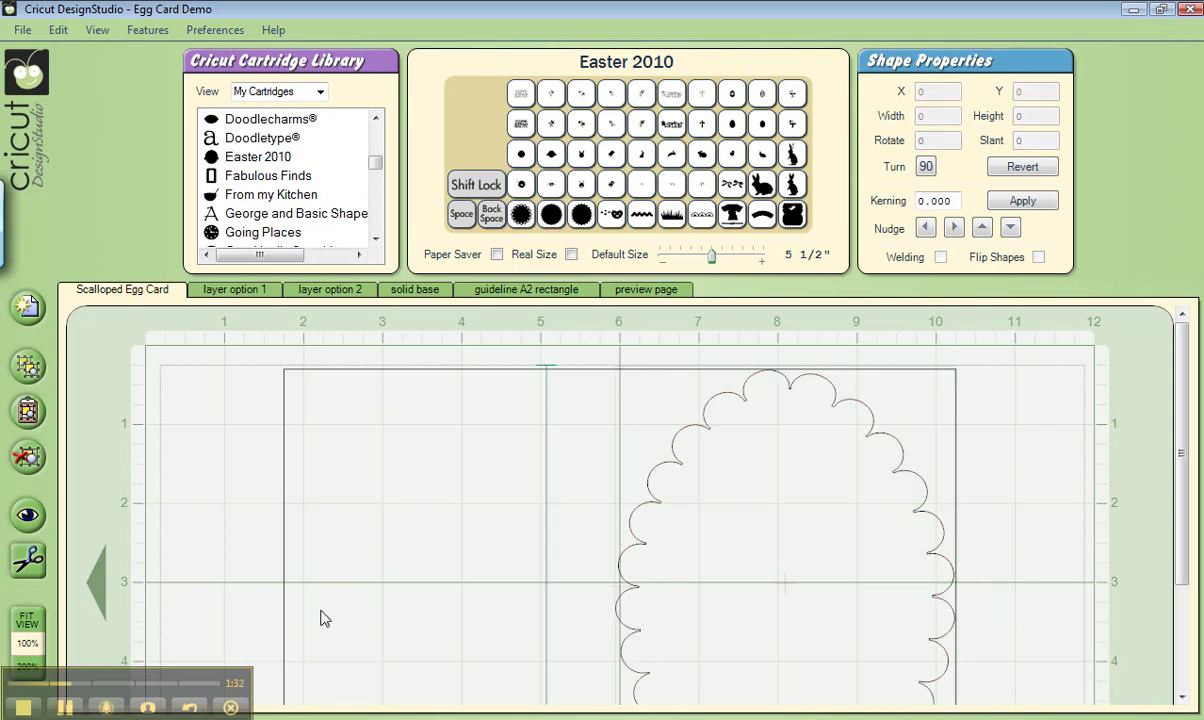
scroll(86, 660, down, 2)
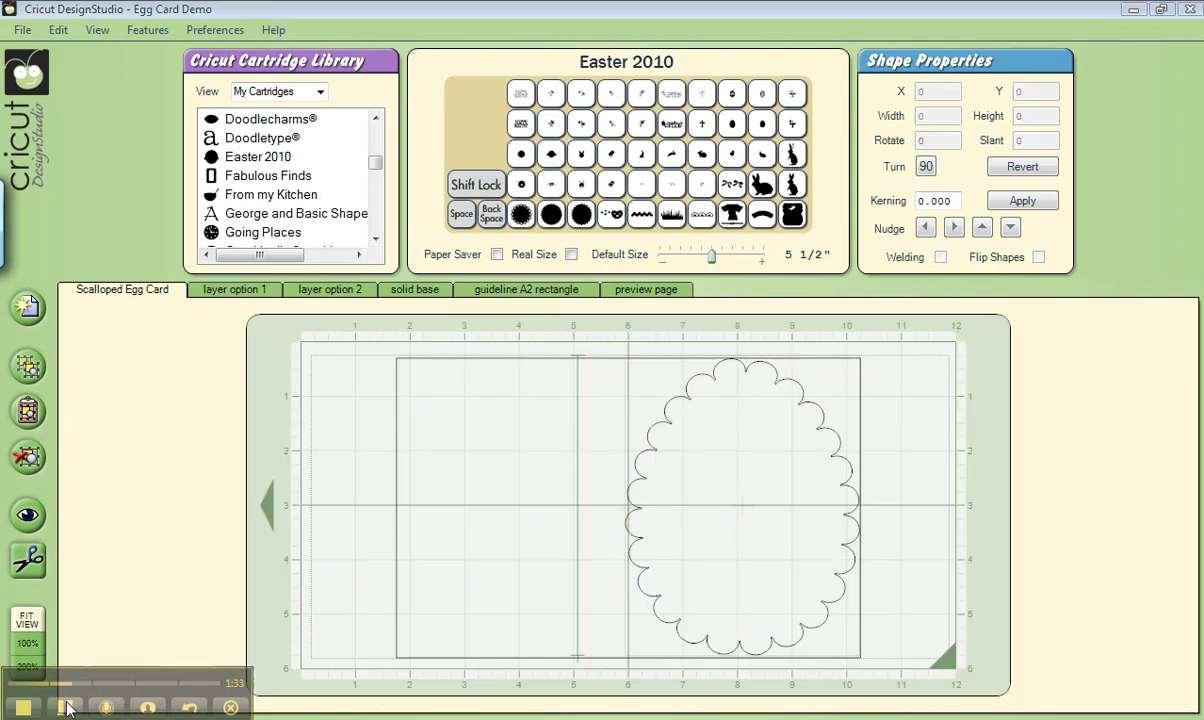
Paste a mirrored, welded copy of the egg and spread the pair to meet at the fold.
click(665, 432)
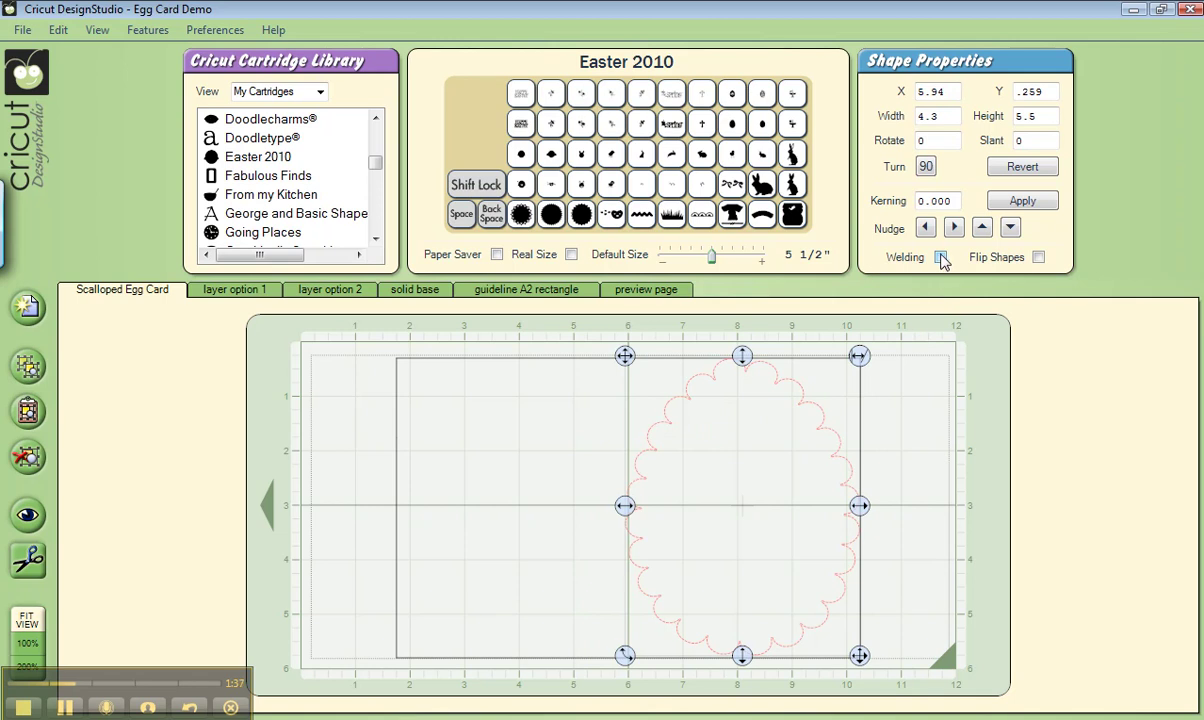
click(27, 413)
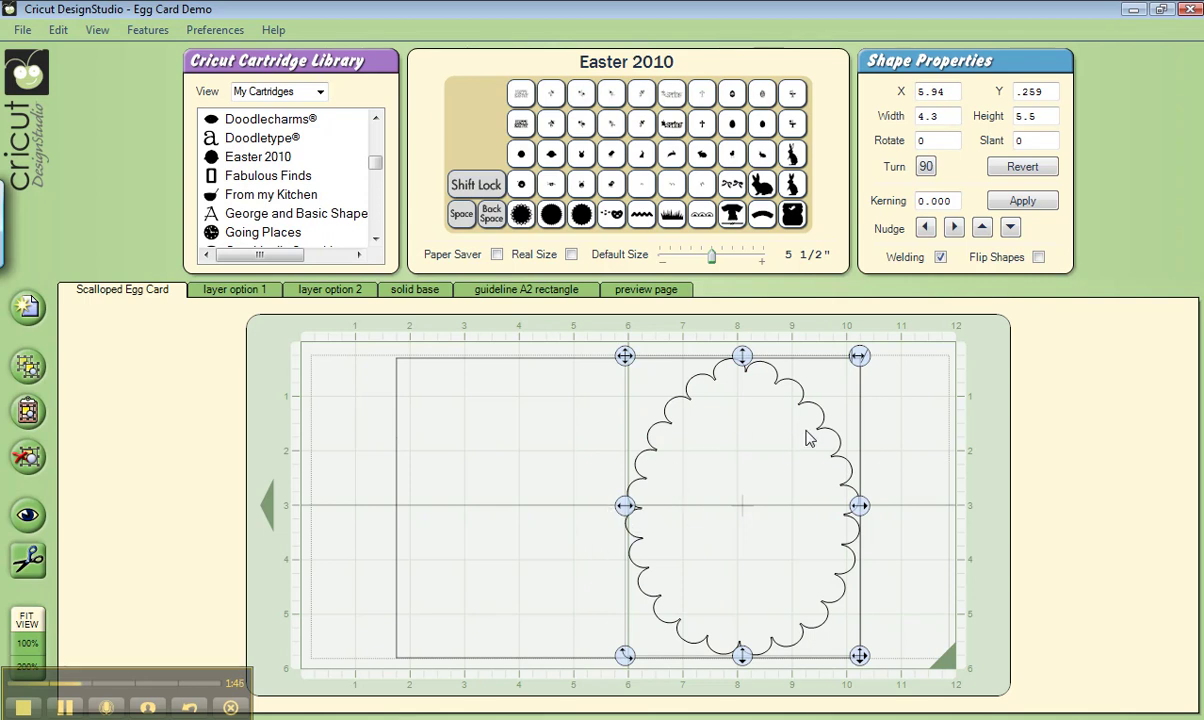
click(1039, 257)
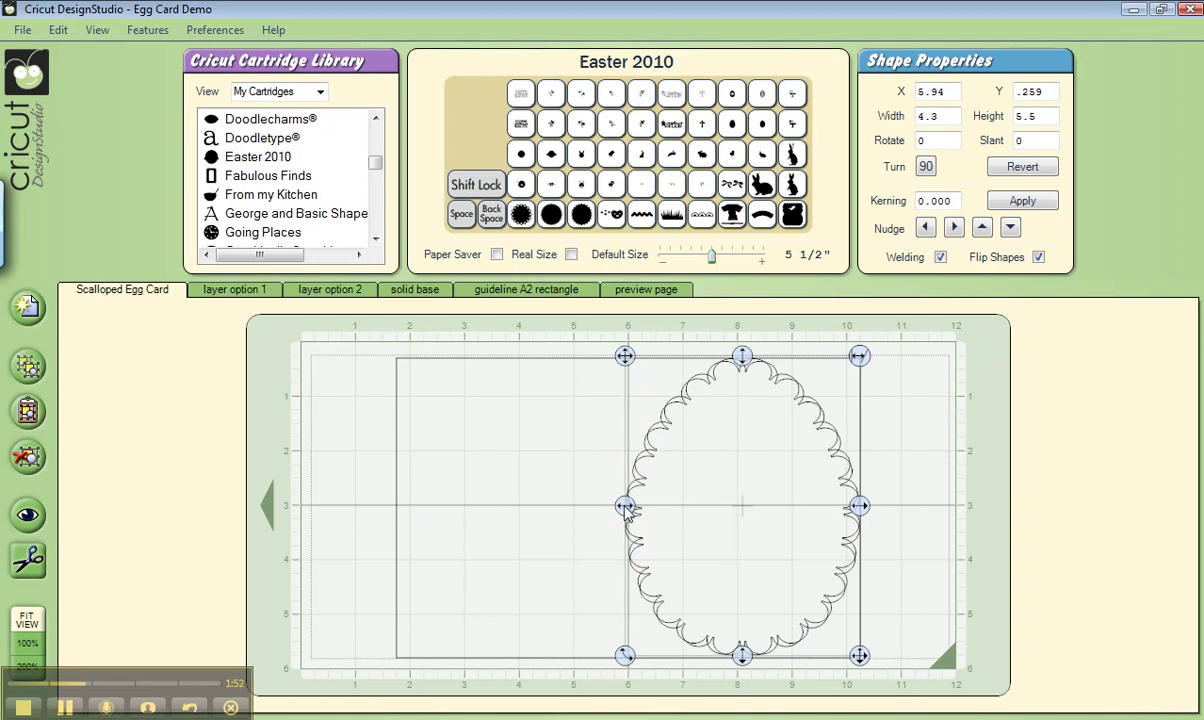
drag(624, 507, 396, 505)
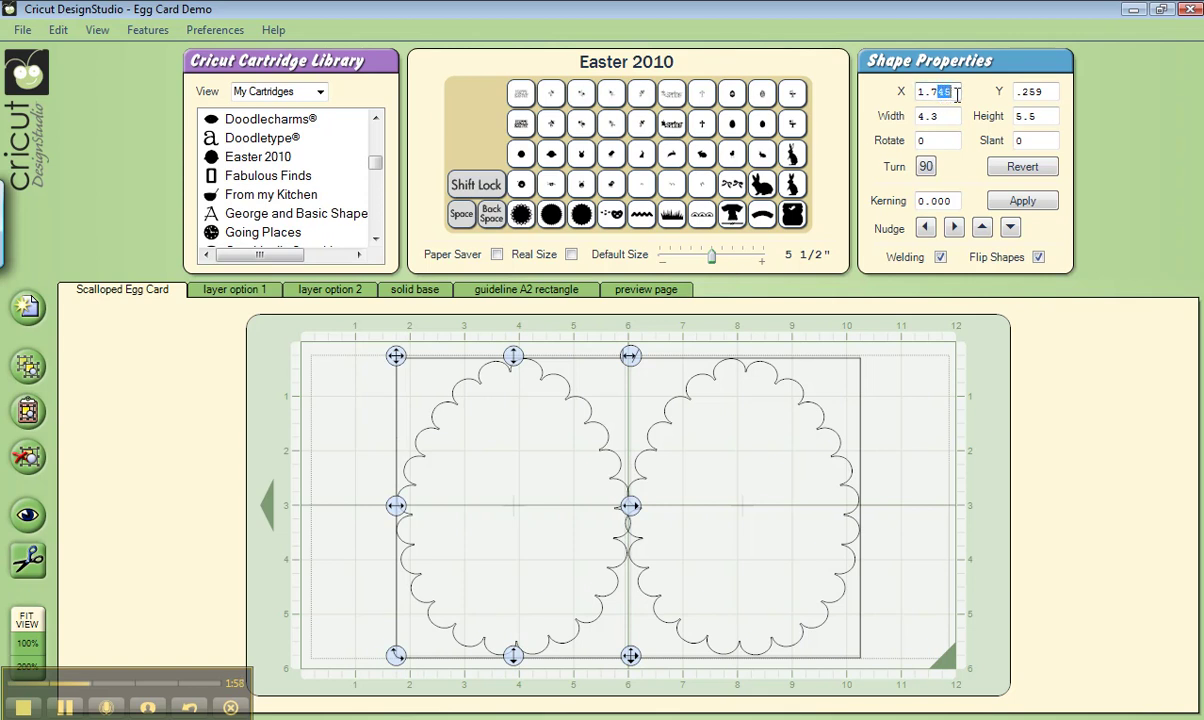
Deselect the joined egg pair and zoom in on the right-hand egg.
click(876, 435)
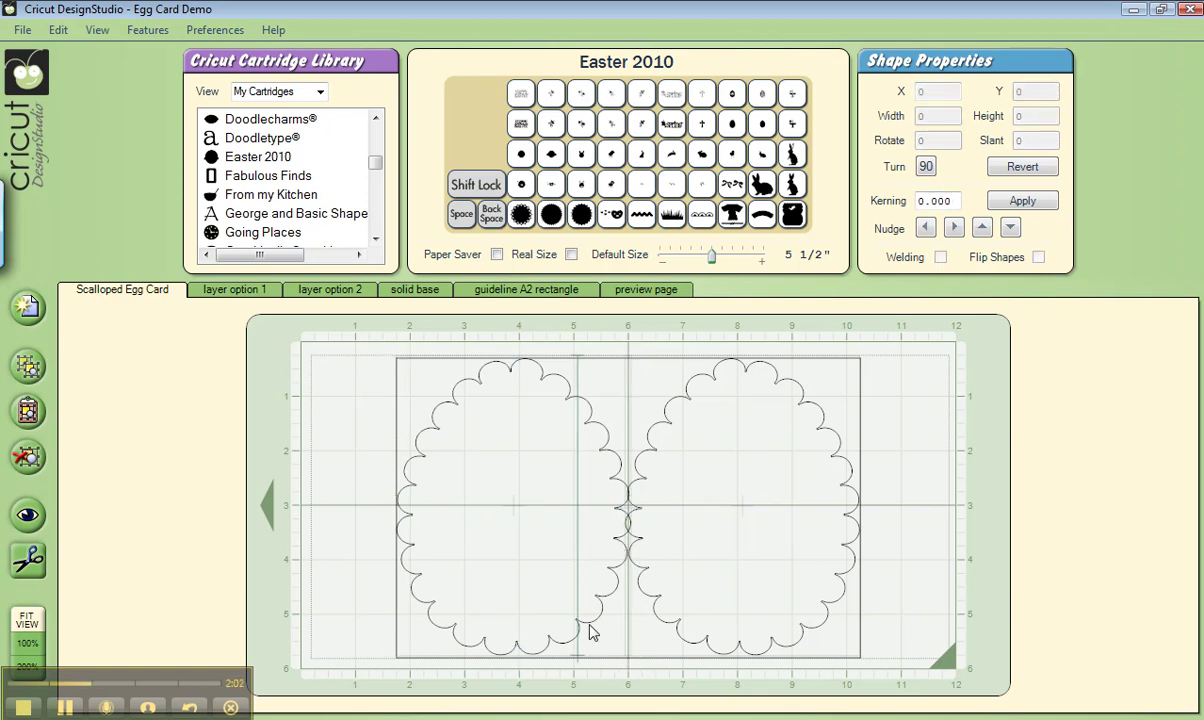
scroll(646, 587, up, 2)
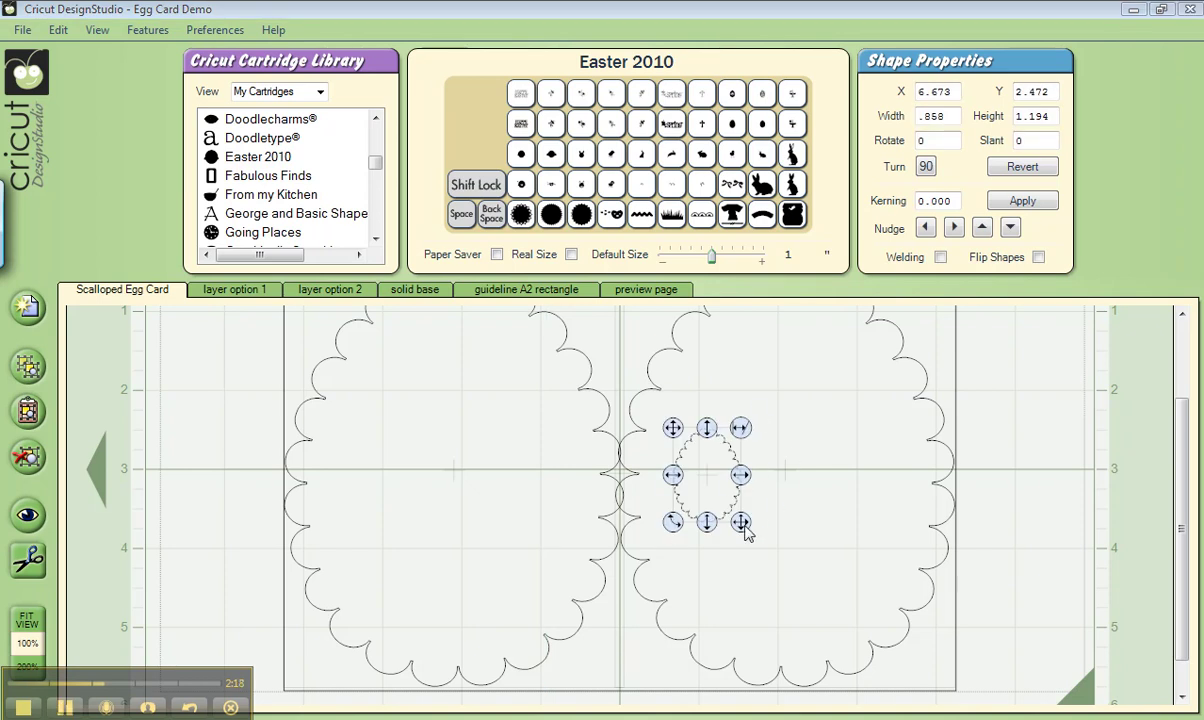
Shrink the small egg to .724 by 1.008, turn it -90 and place it over the centre join.
drag(742, 525, 731, 506)
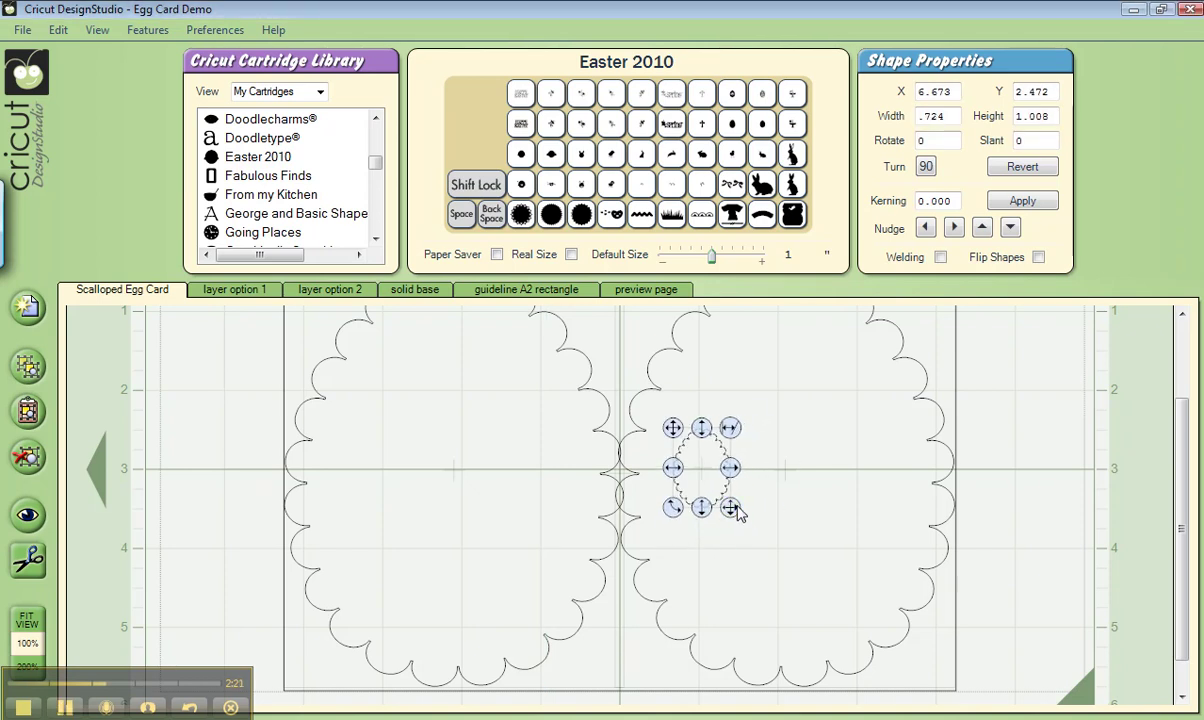
click(930, 167)
drag(628, 498, 577, 502)
click(700, 511)
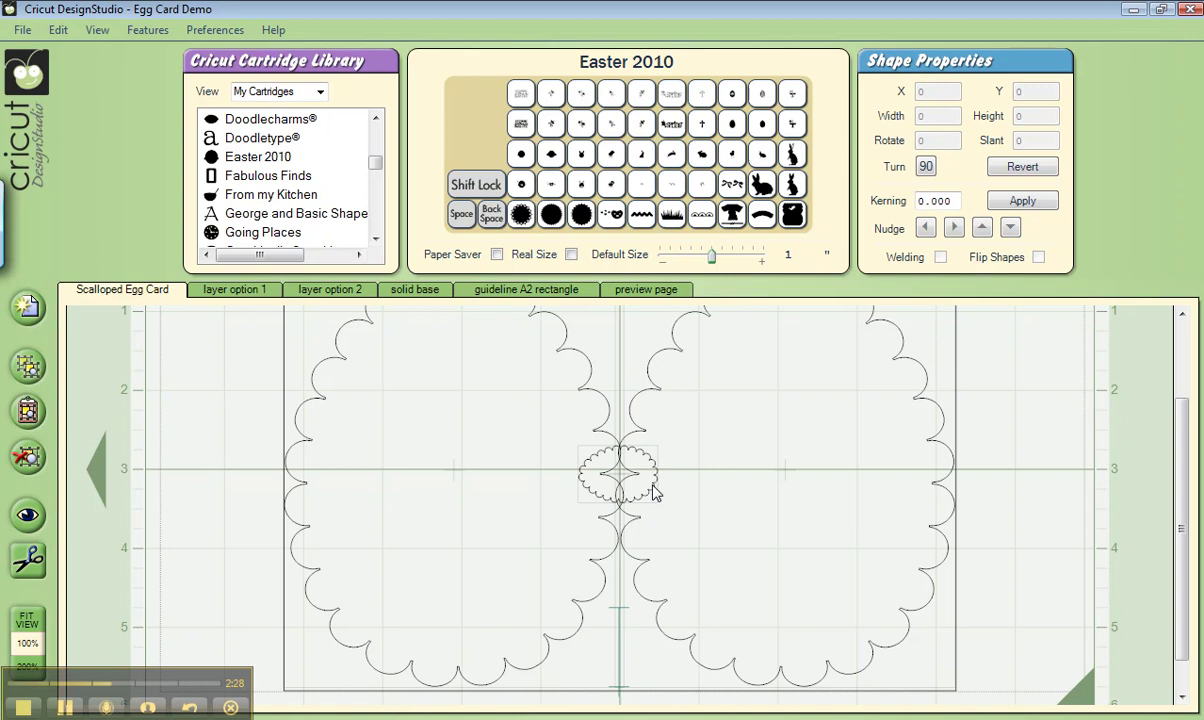
click(654, 489)
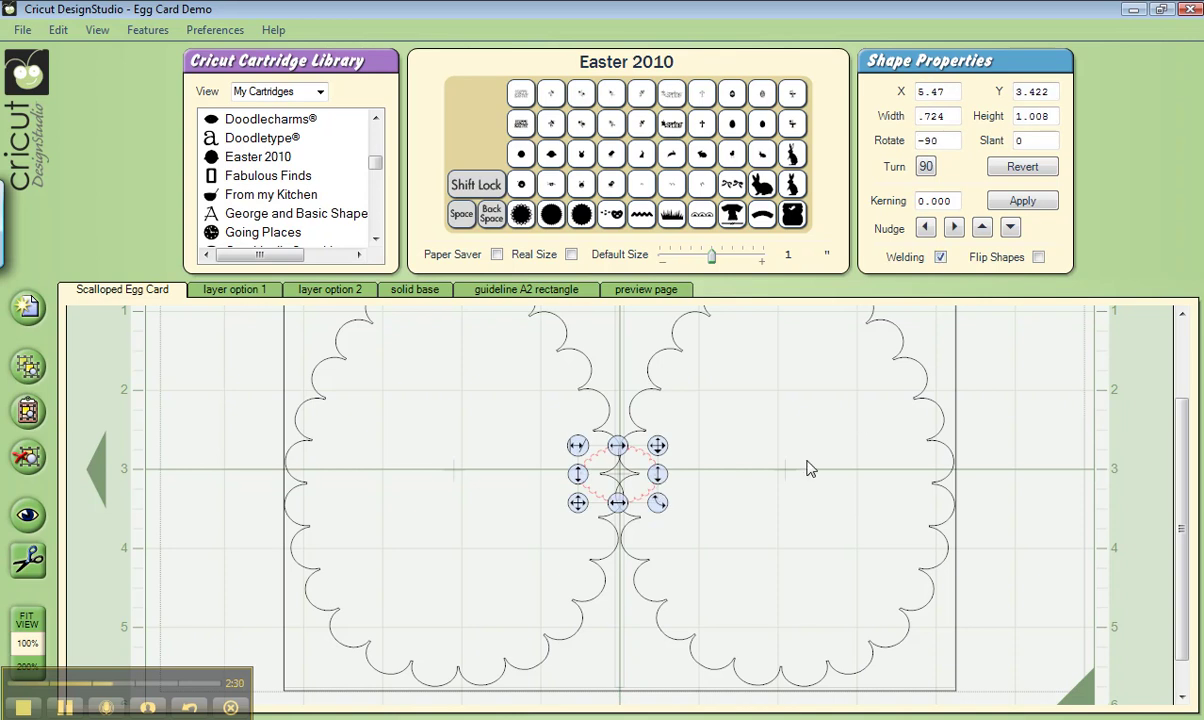
click(771, 494)
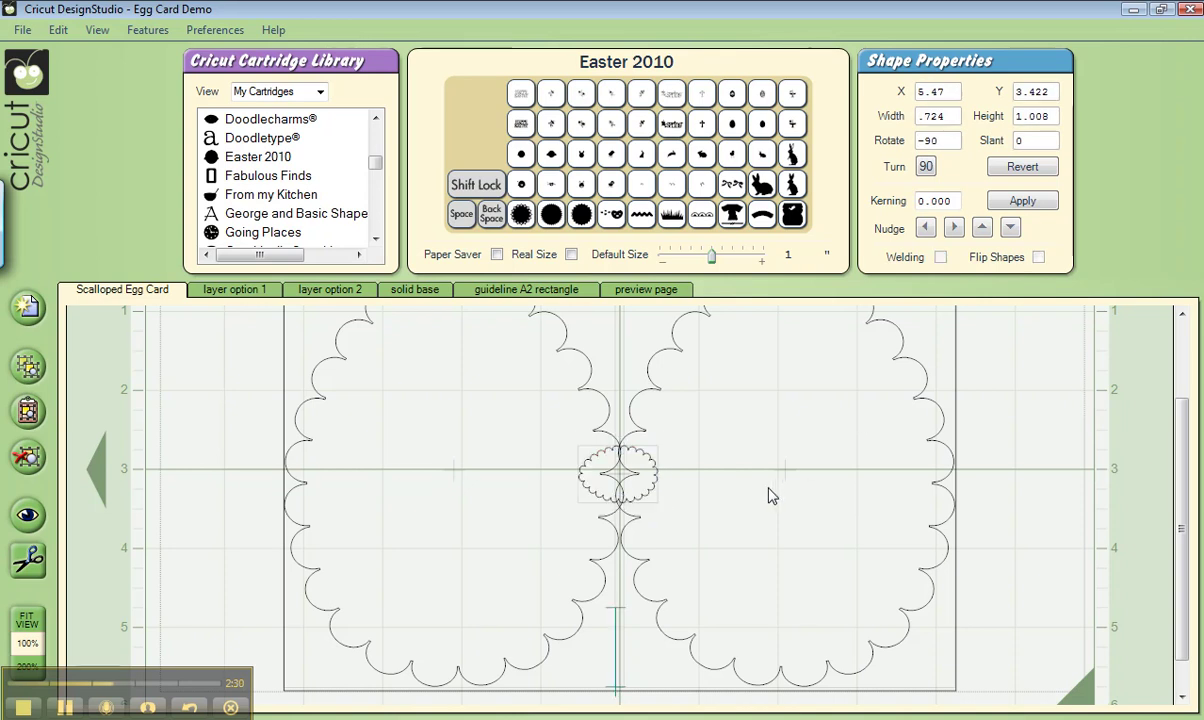
Hide the card's guide rectangle and turn on the colour preview.
click(287, 380)
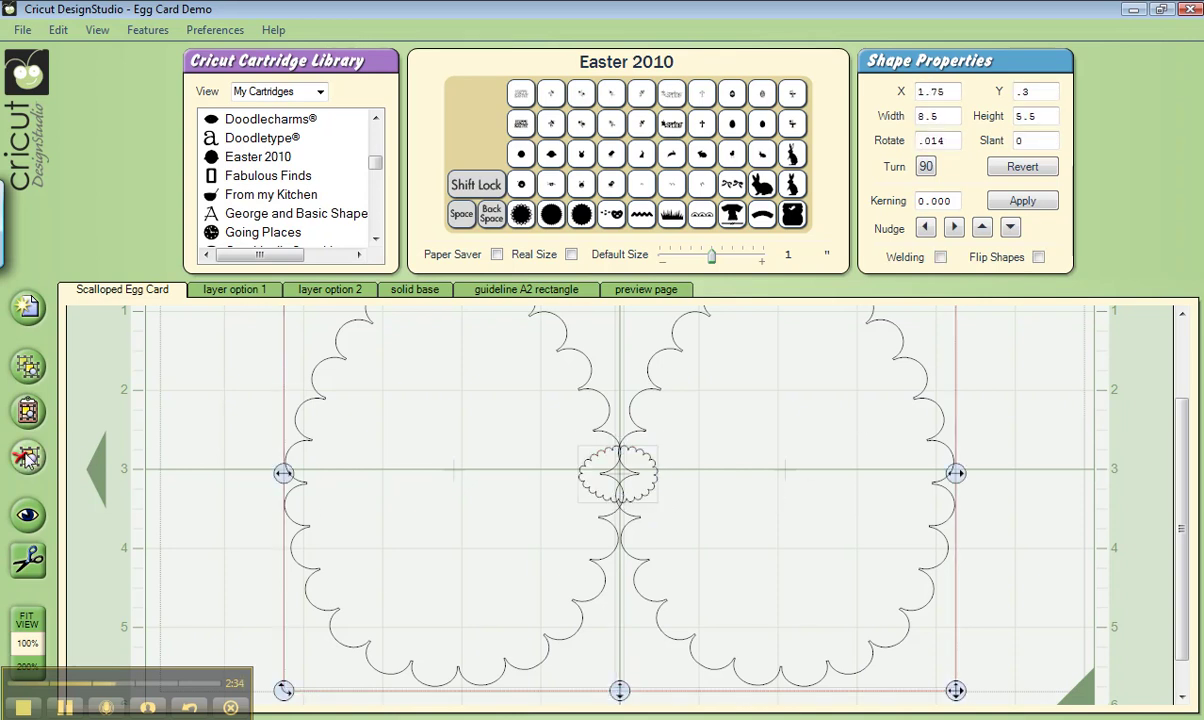
click(220, 461)
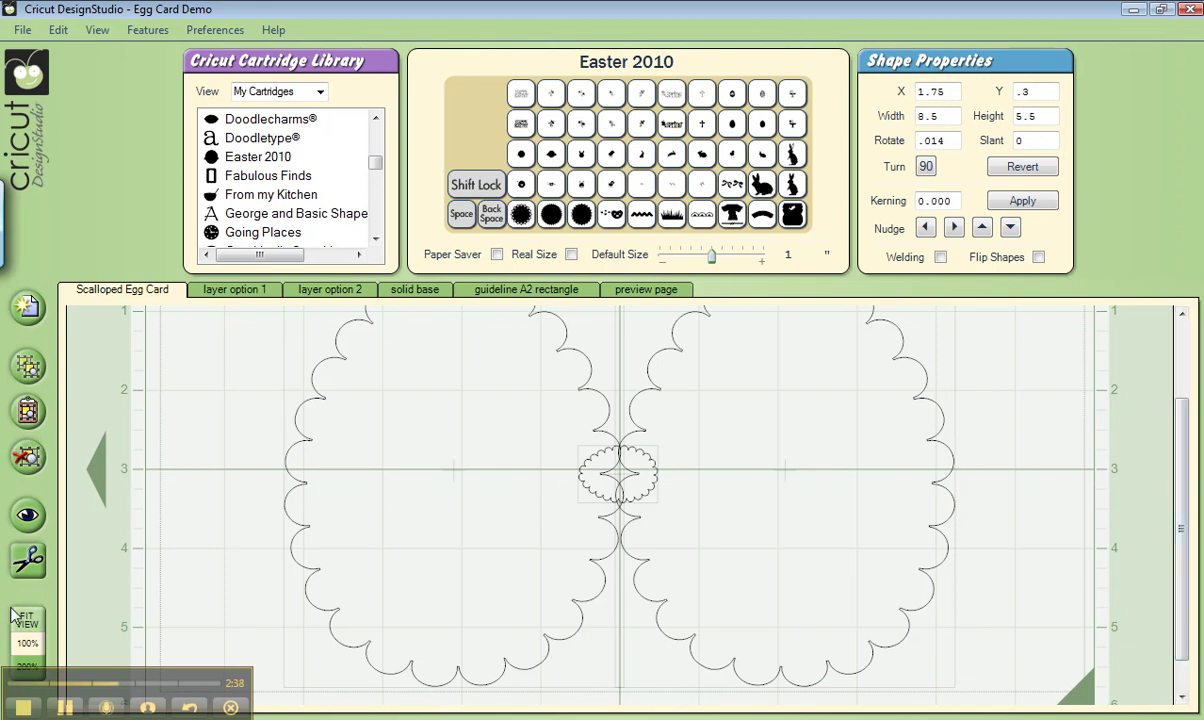
click(27, 510)
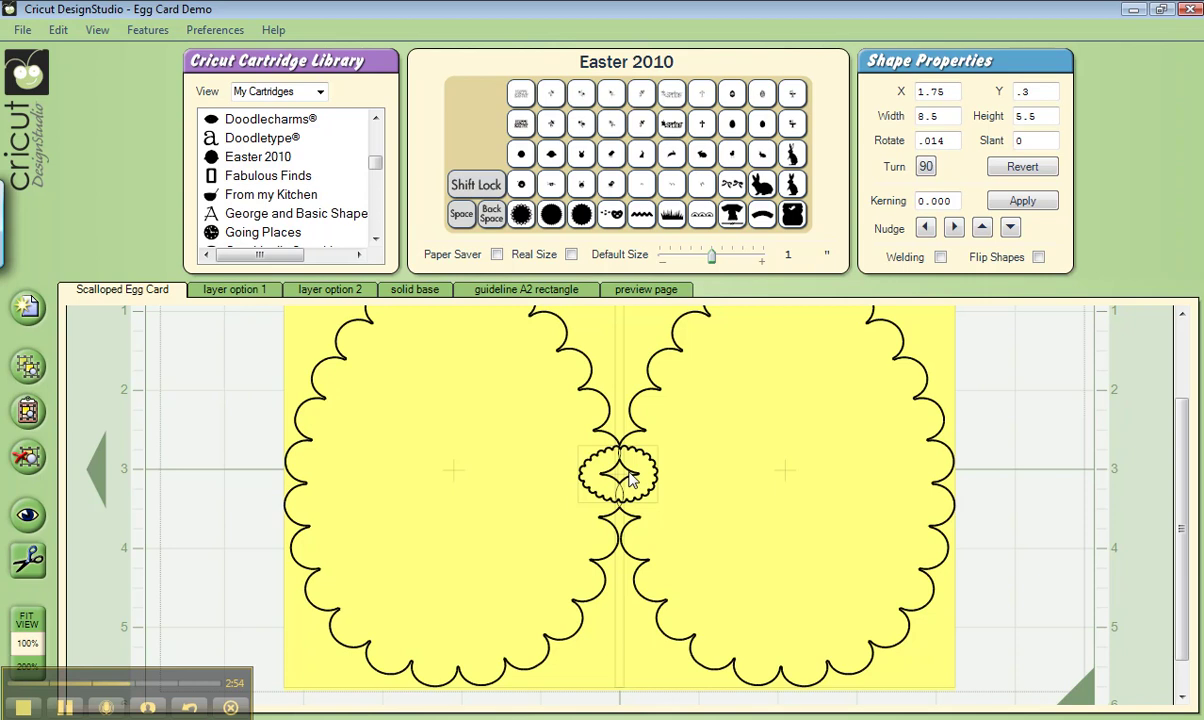
click(287, 380)
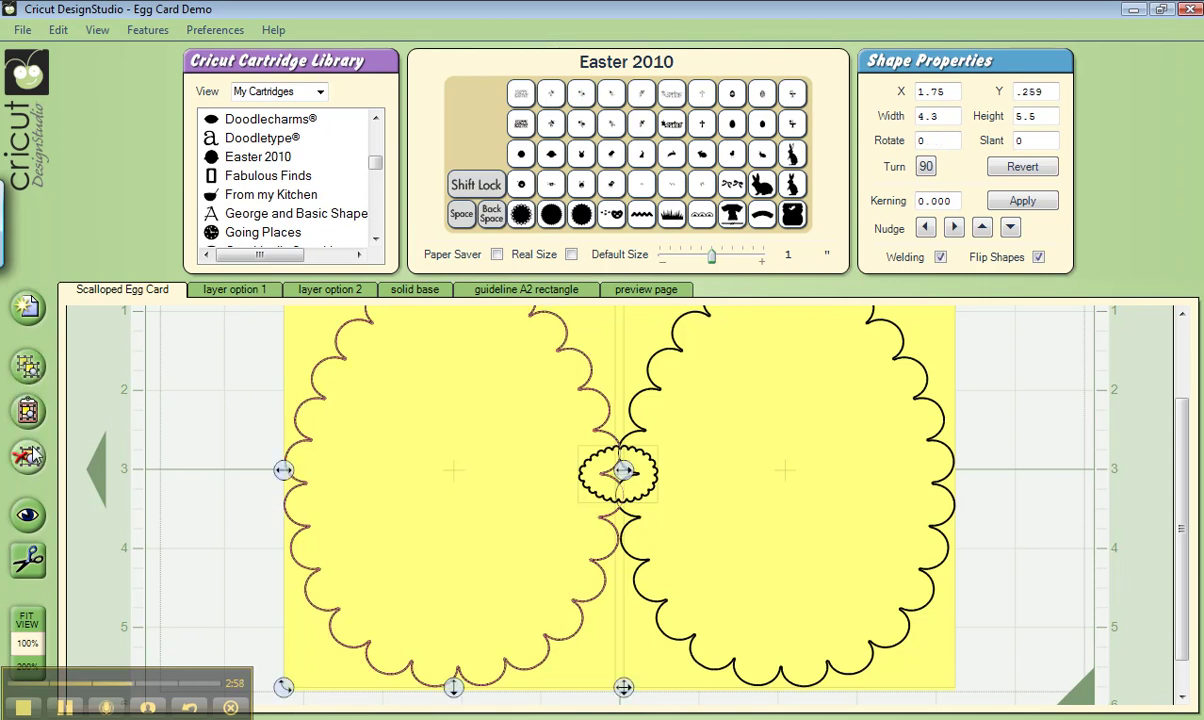
click(27, 366)
click(27, 366)
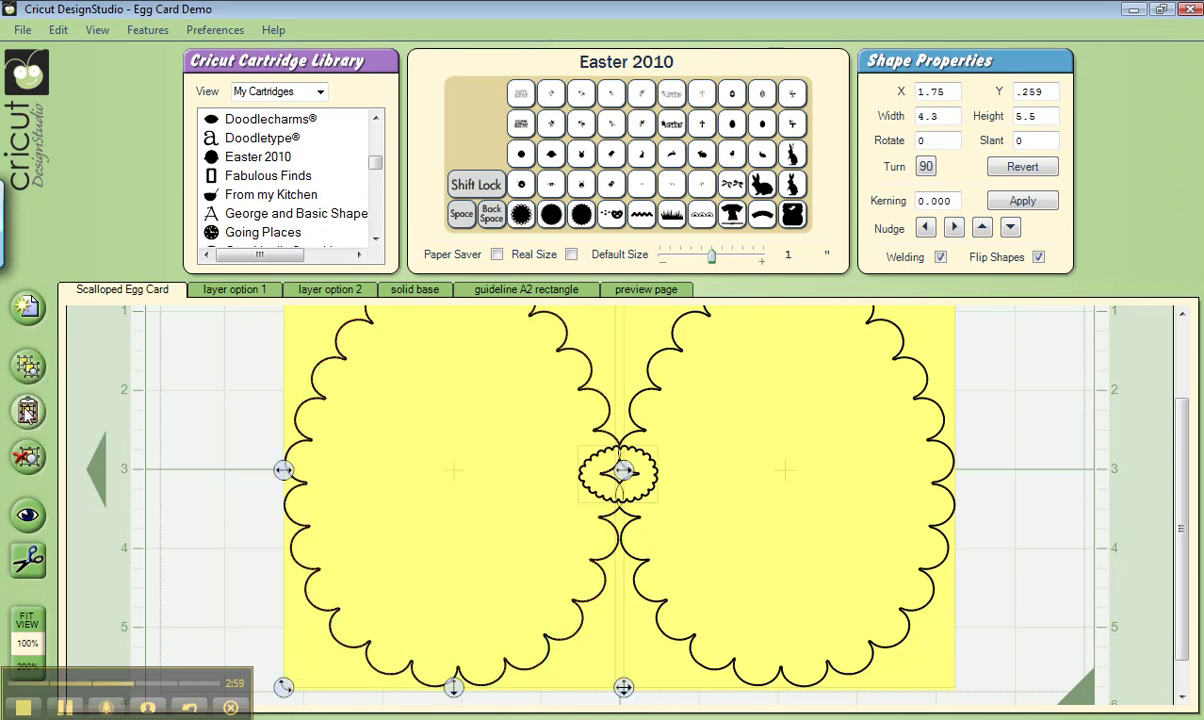
click(27, 515)
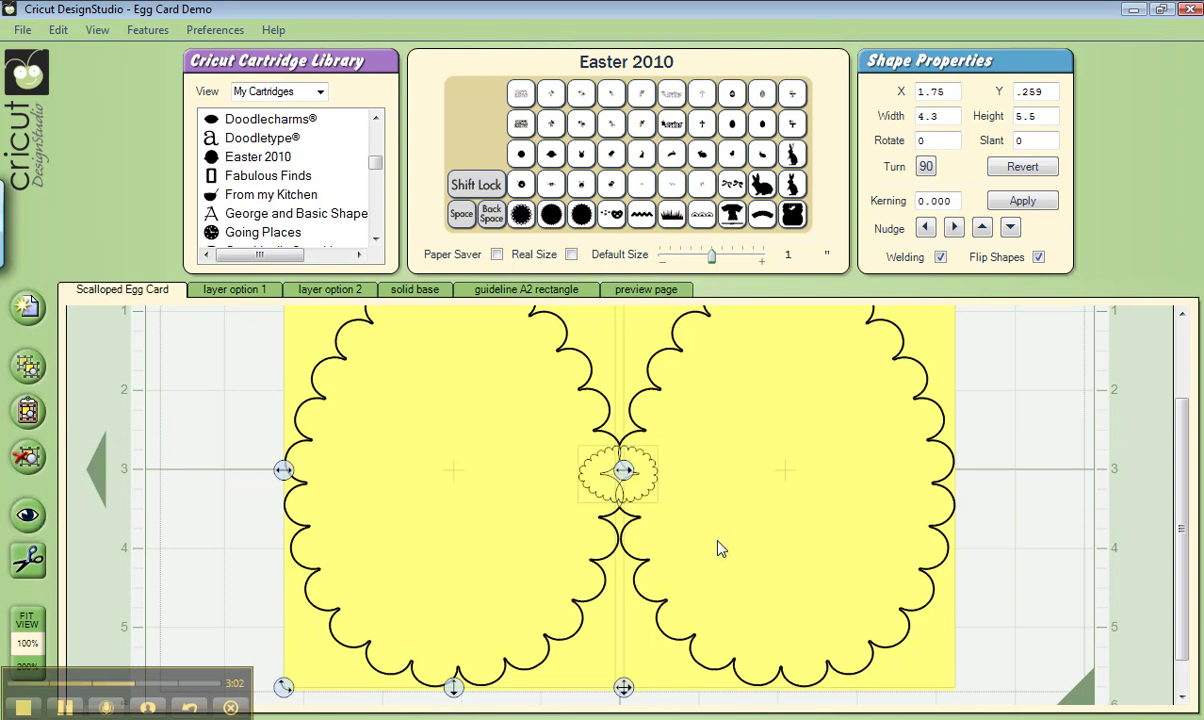
Check the welded eggs on the preview page at full-mat view, then go to layer option 1.
click(655, 290)
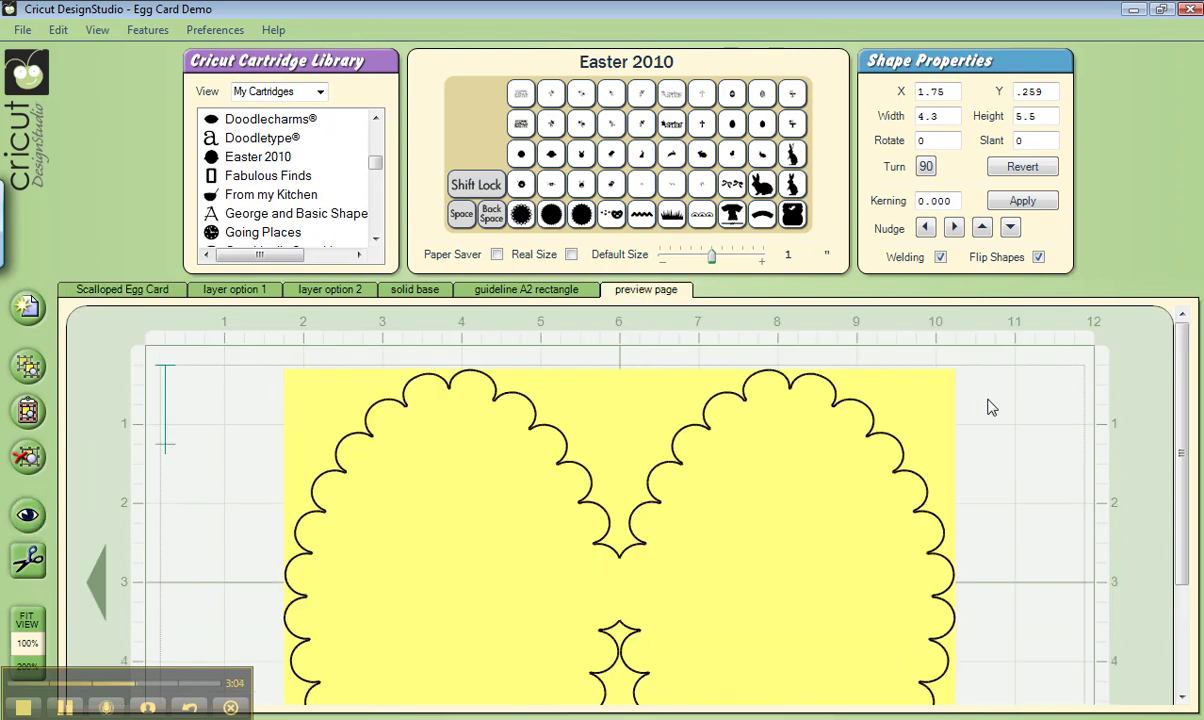
drag(1178, 390, 1179, 474)
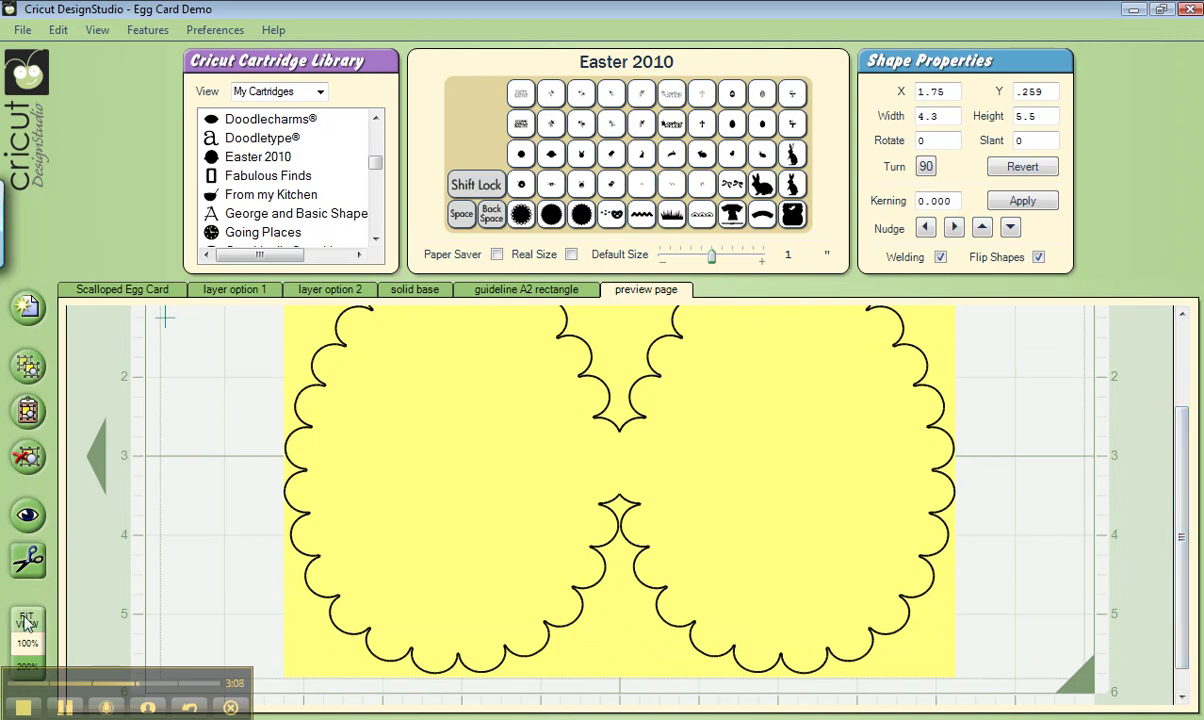
click(63, 708)
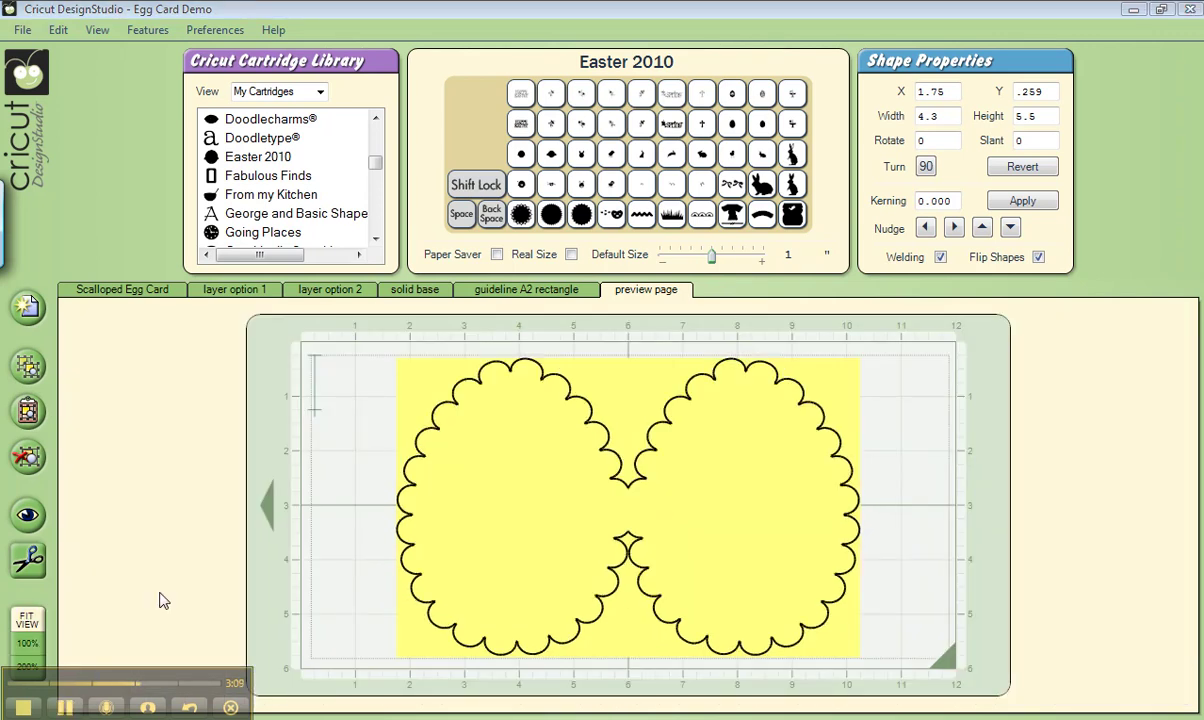
click(232, 292)
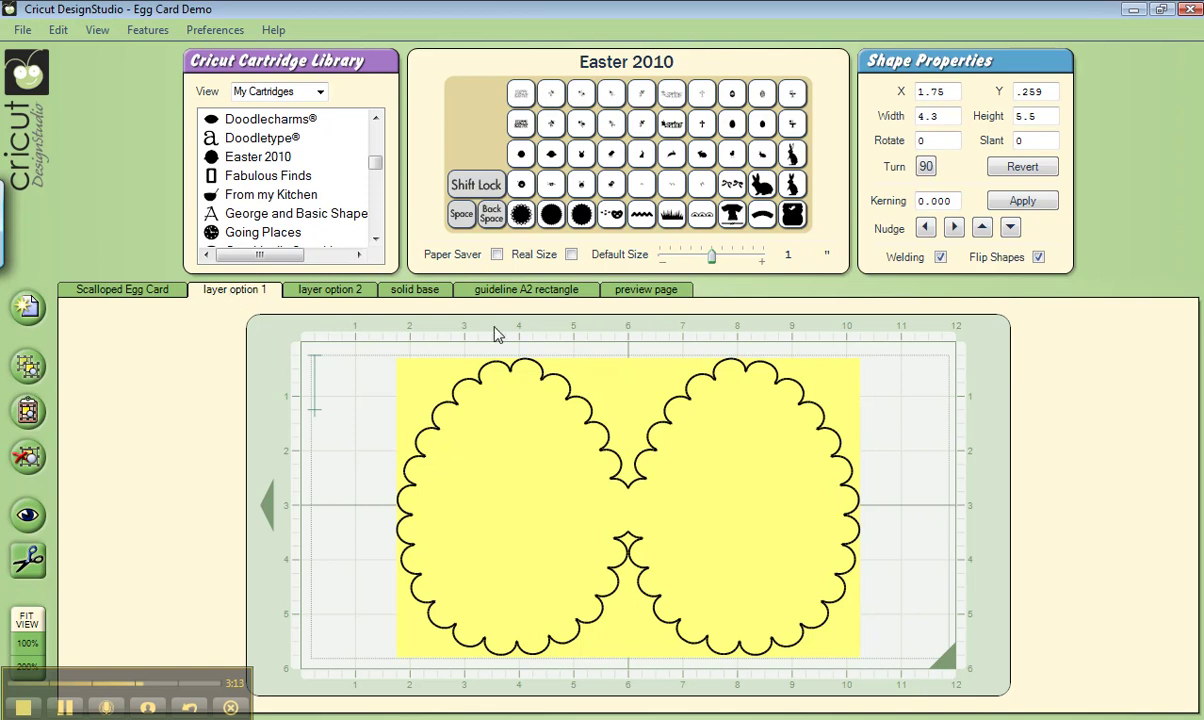
Add the Easter 2010 decorative egg, enlarge it and move it onto the right scalloped egg.
click(733, 100)
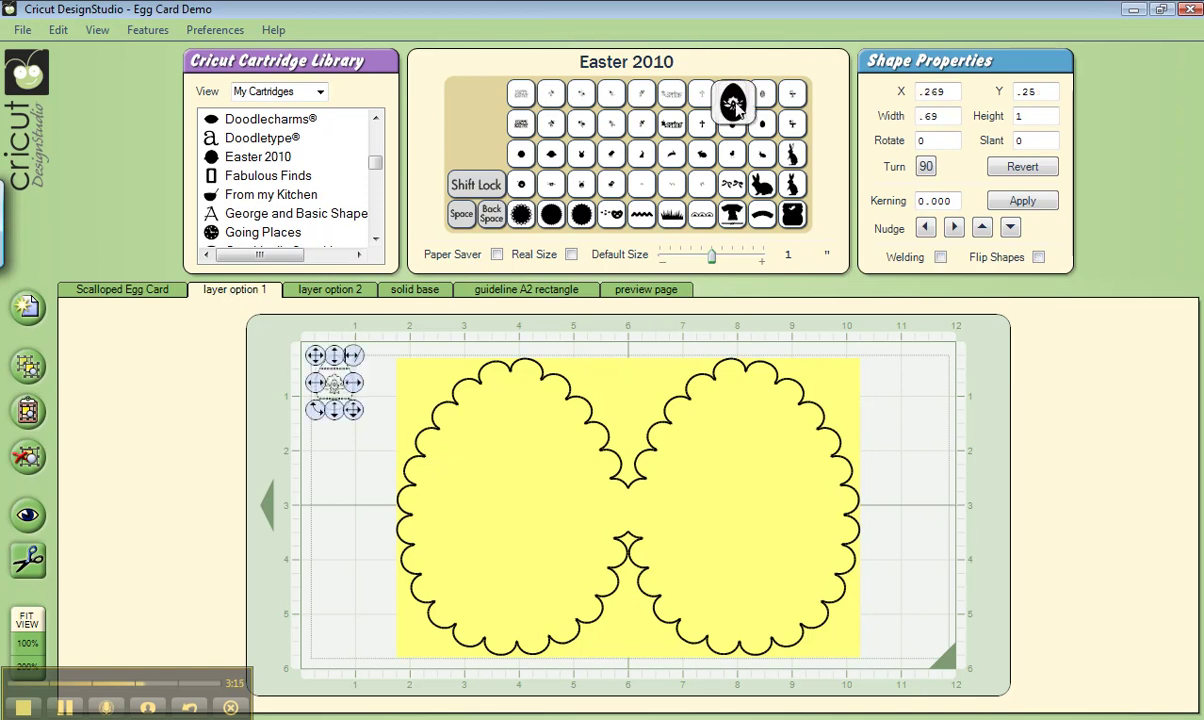
drag(352, 410, 501, 626)
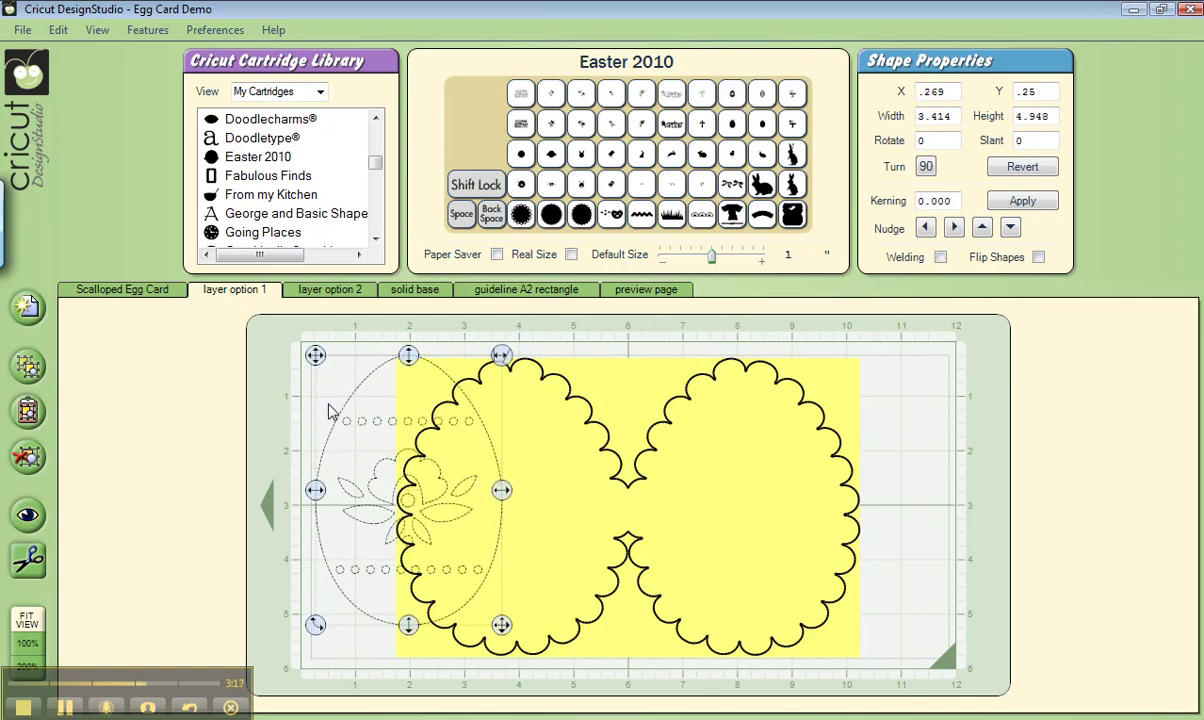
drag(303, 340, 647, 381)
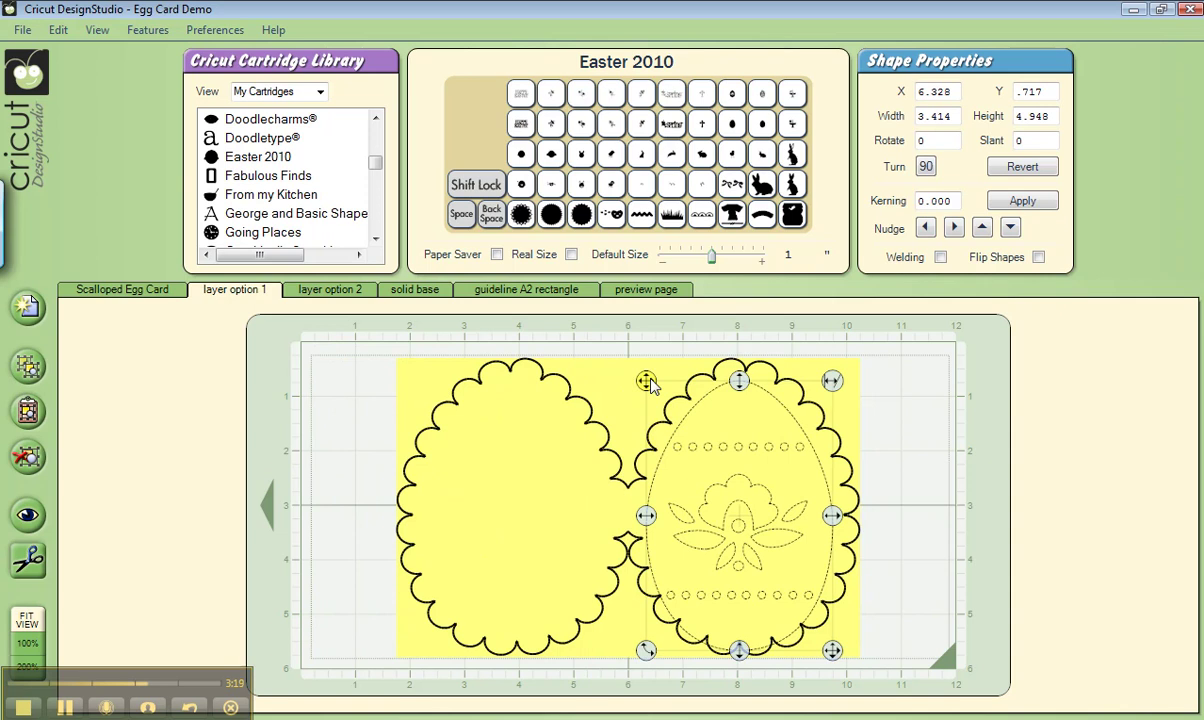
mouse_move(650, 384)
mouse_down()
mouse_move(645, 374)
mouse_move(653, 380)
mouse_up()
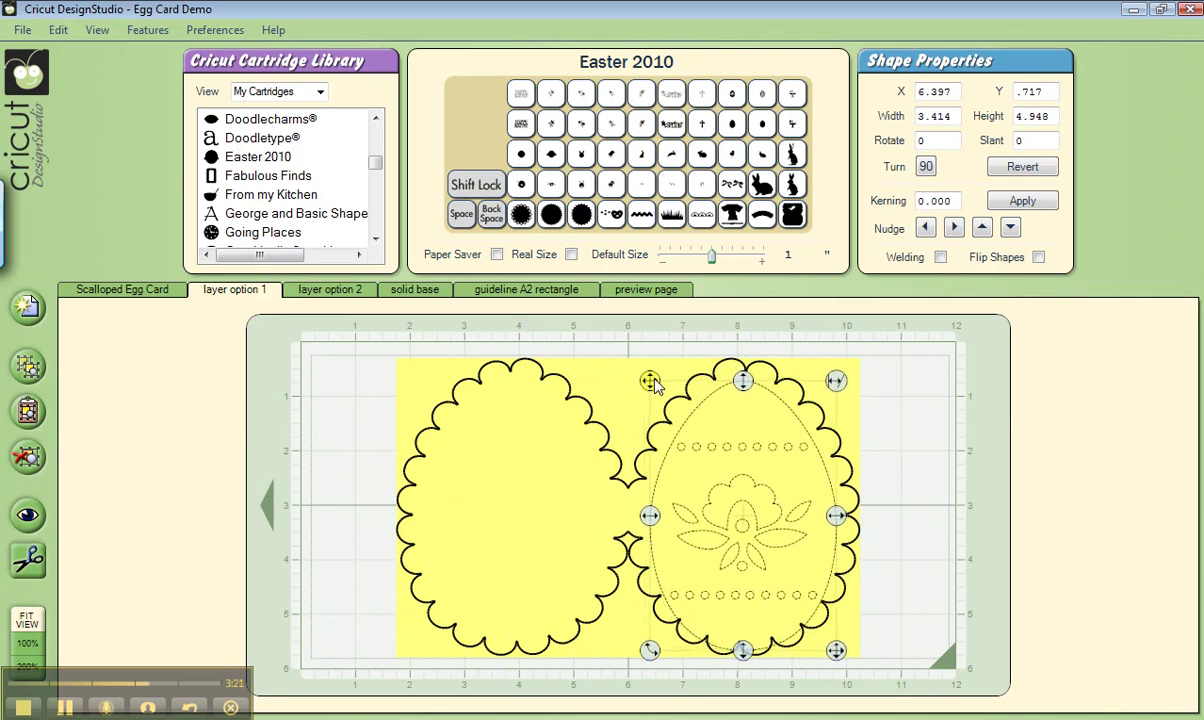
Fine-tune the decorative egg's size and position, setting its width to 3.5.
drag(838, 655, 828, 641)
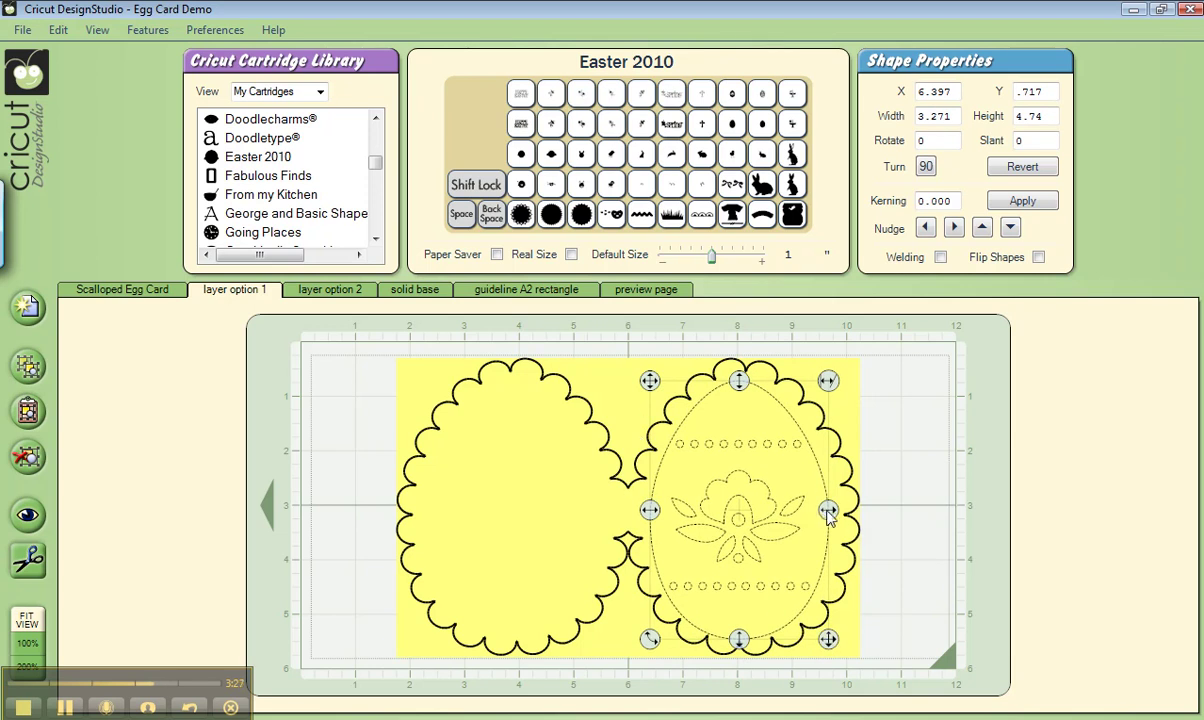
drag(828, 510, 836, 515)
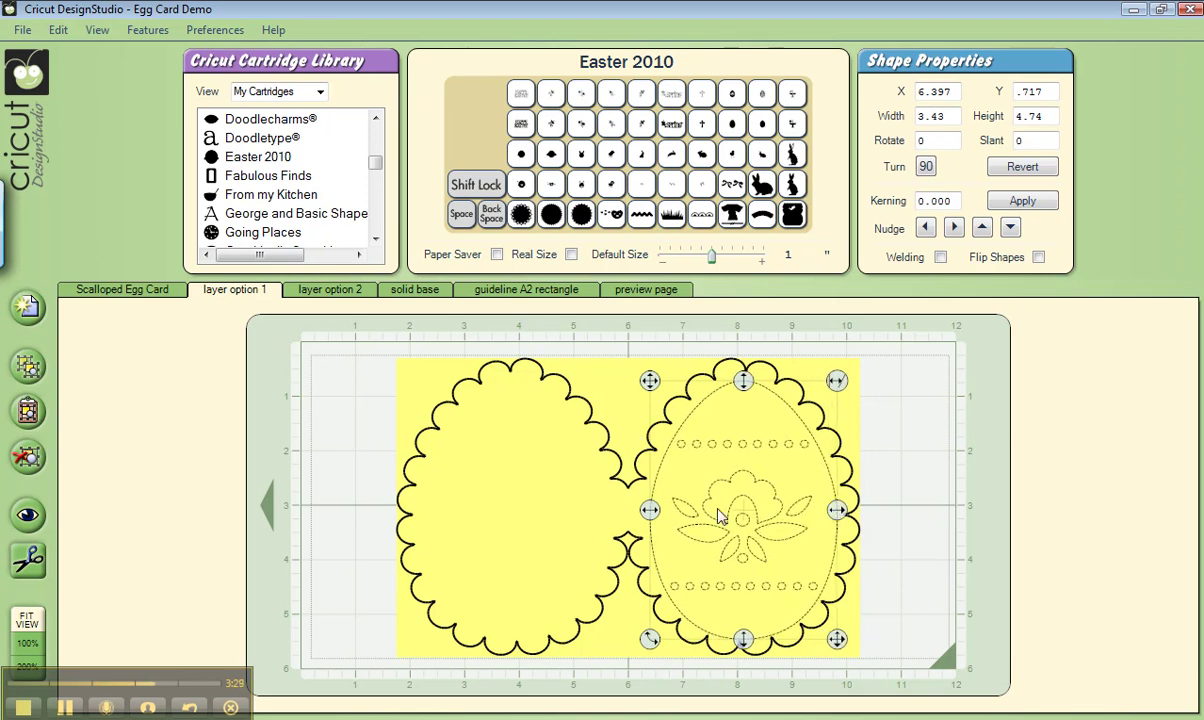
key(Left)
key(Left)
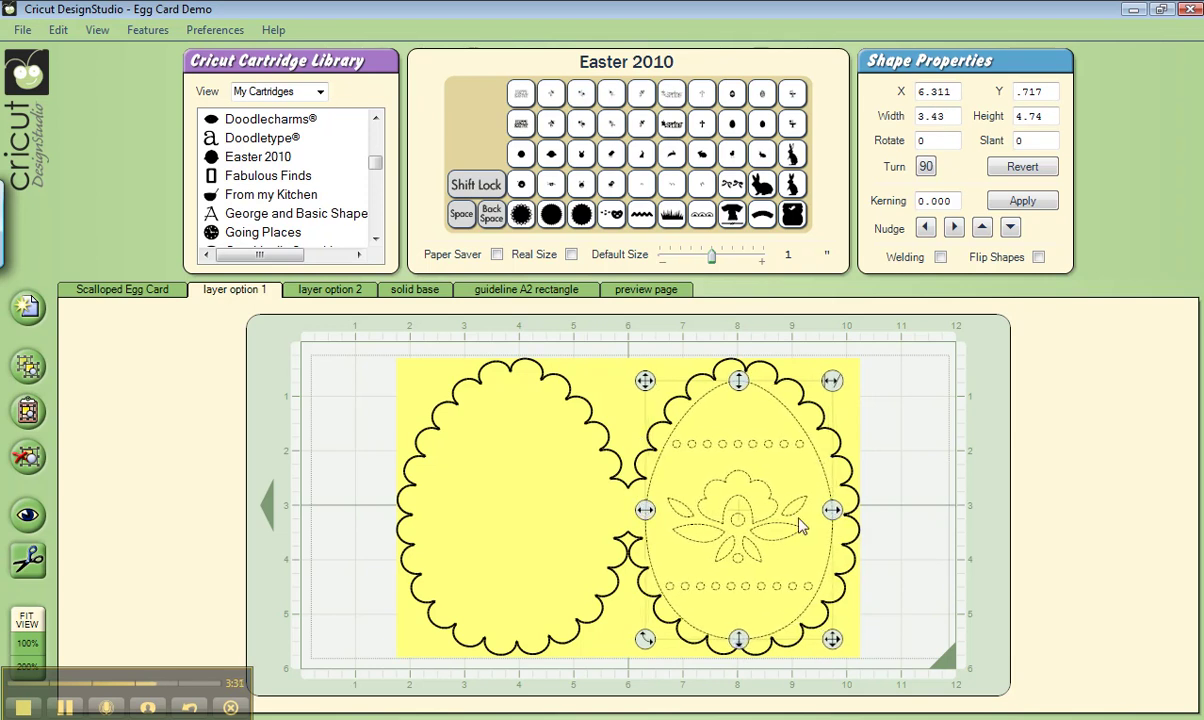
drag(832, 510, 838, 515)
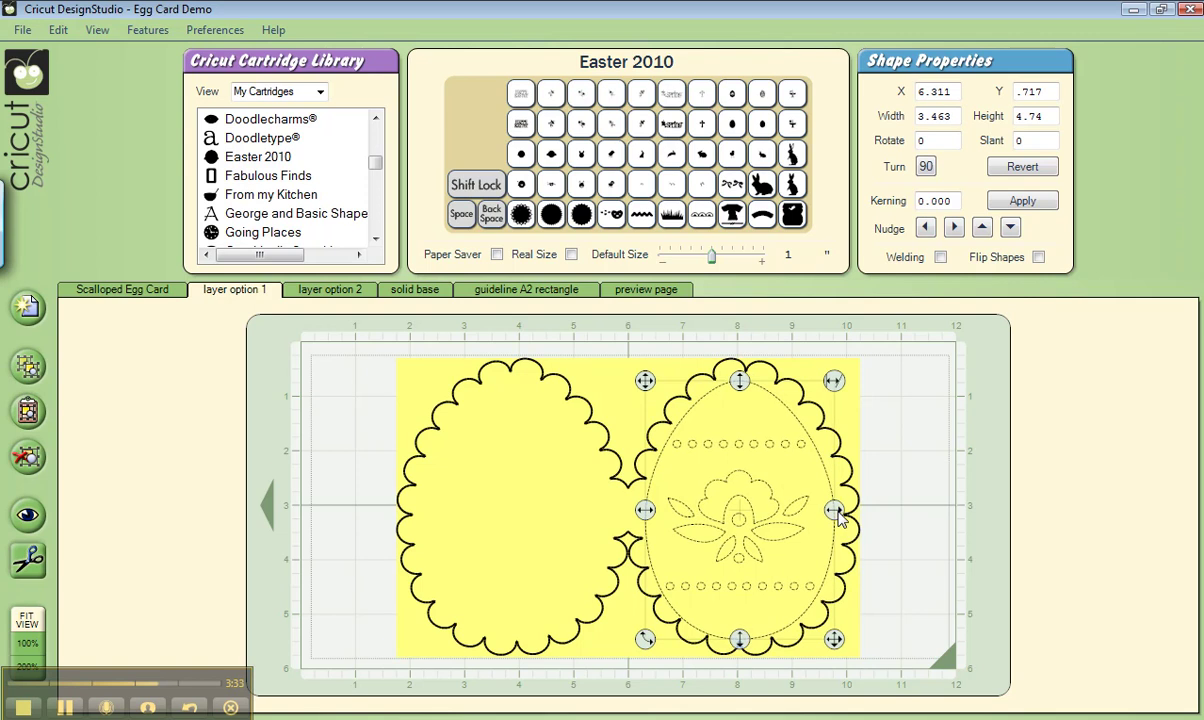
drag(933, 116, 967, 116)
text(5)
click(899, 532)
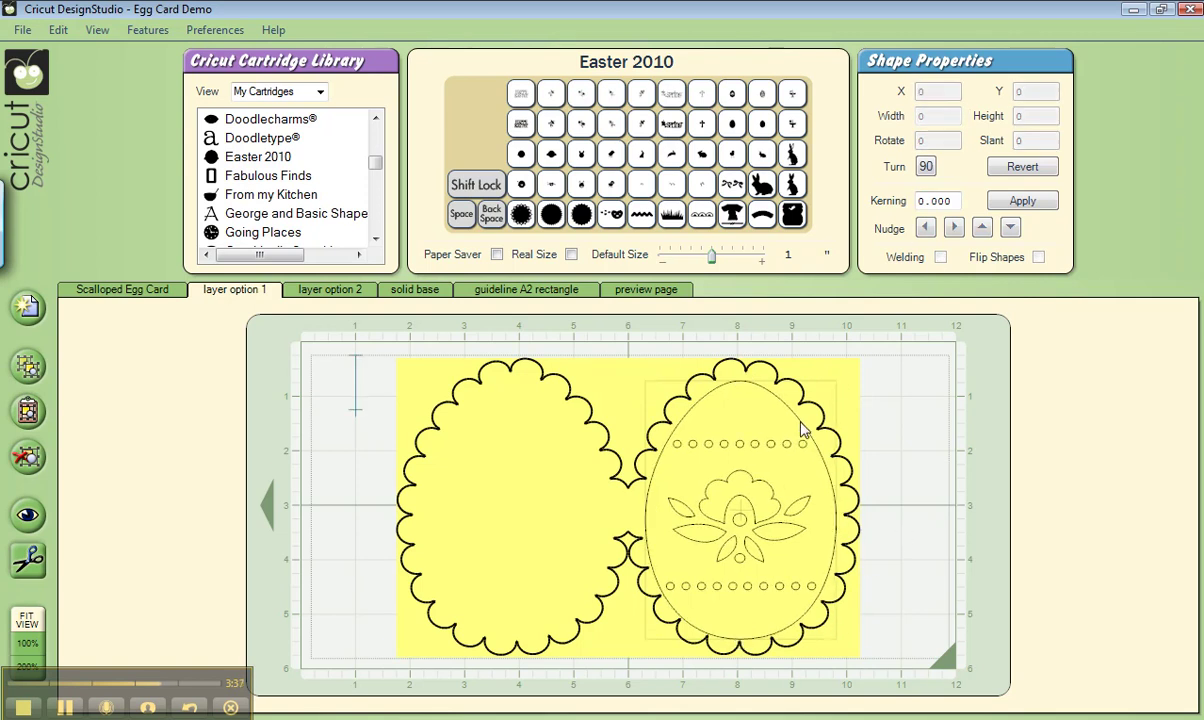
Change the decorative egg's height to 4.66.
click(804, 422)
drag(1027, 116, 1049, 116)
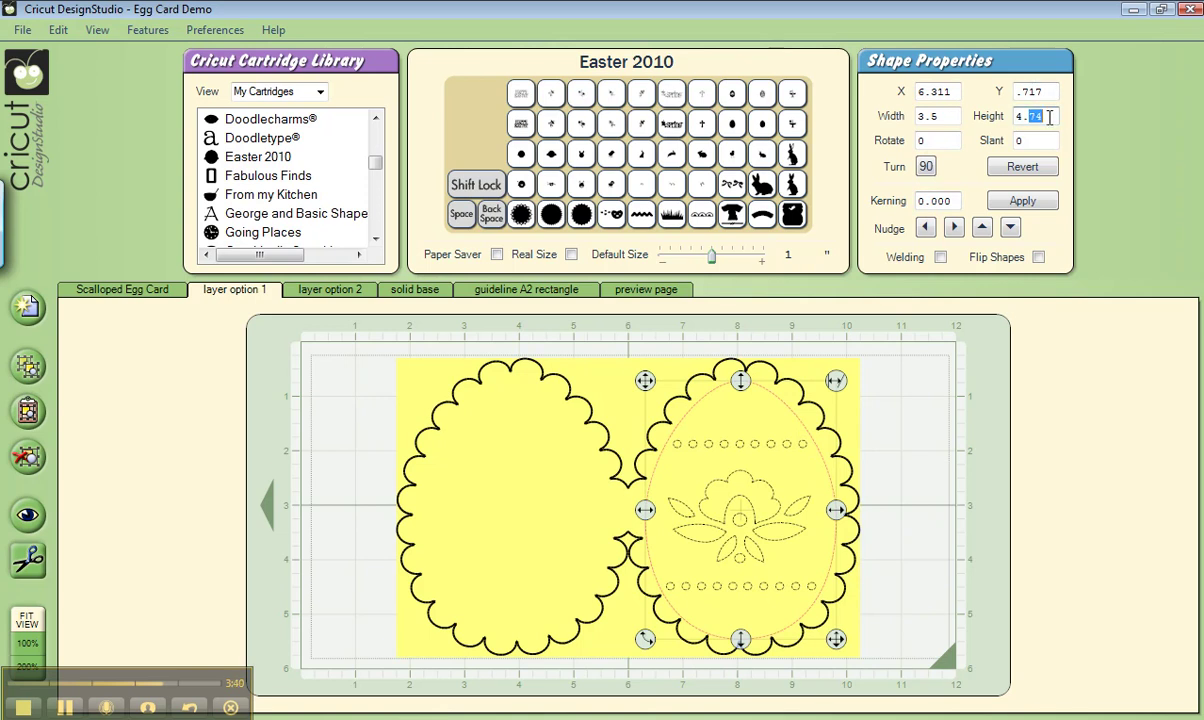
text(66)
key(Return)
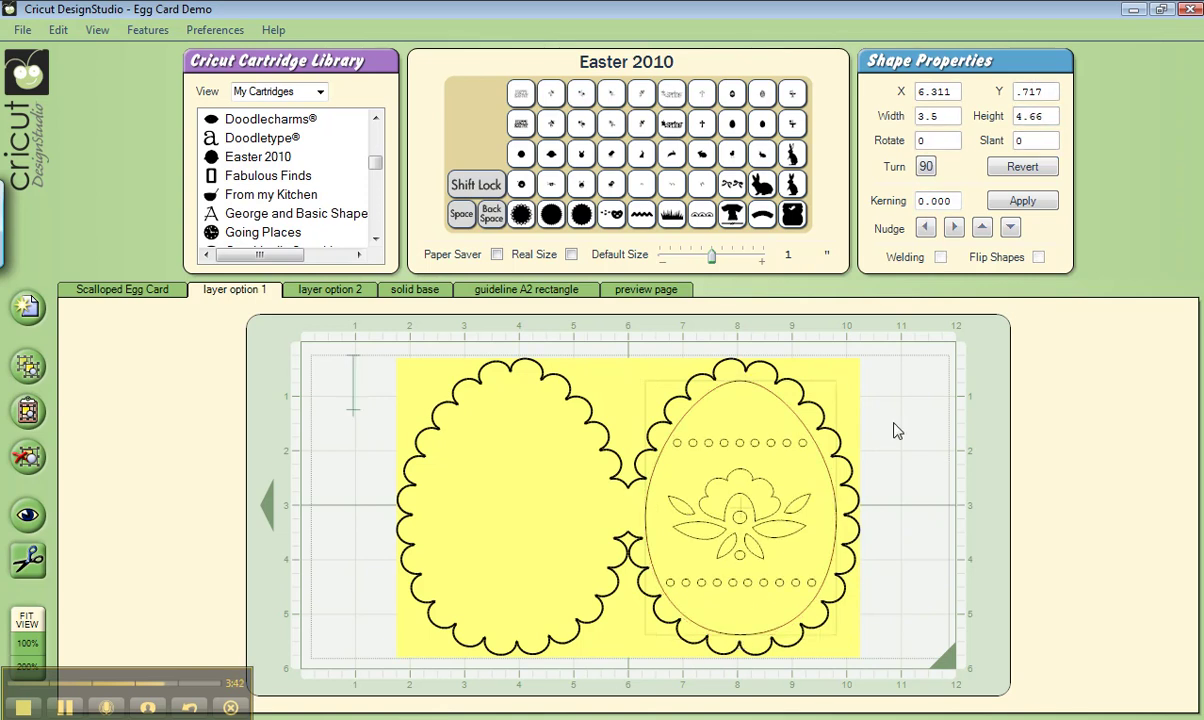
click(897, 430)
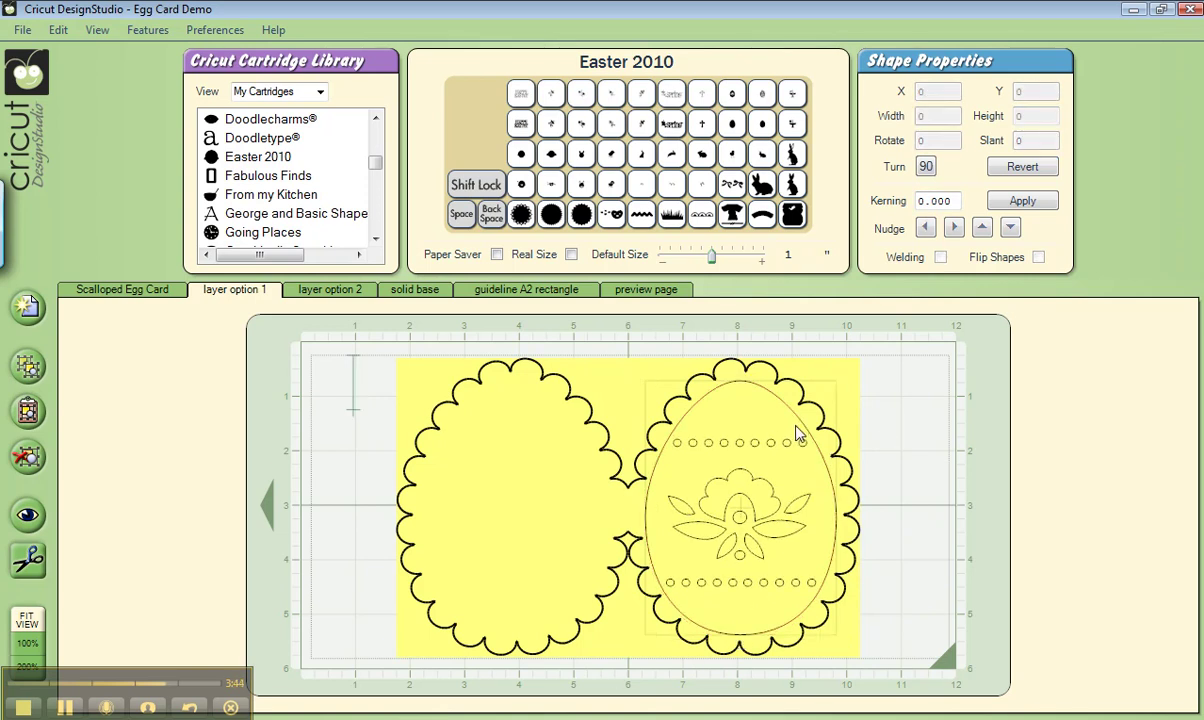
Shift the decorative egg slightly left and turn on the colour preview.
click(749, 400)
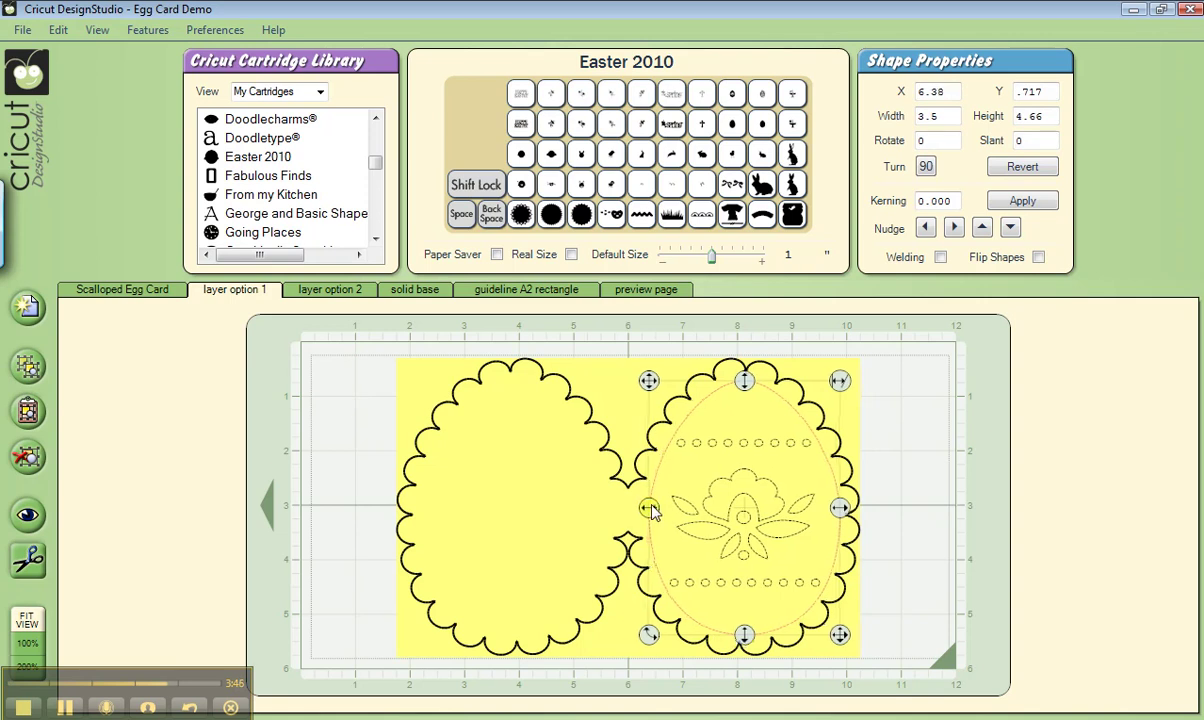
drag(651, 511, 649, 511)
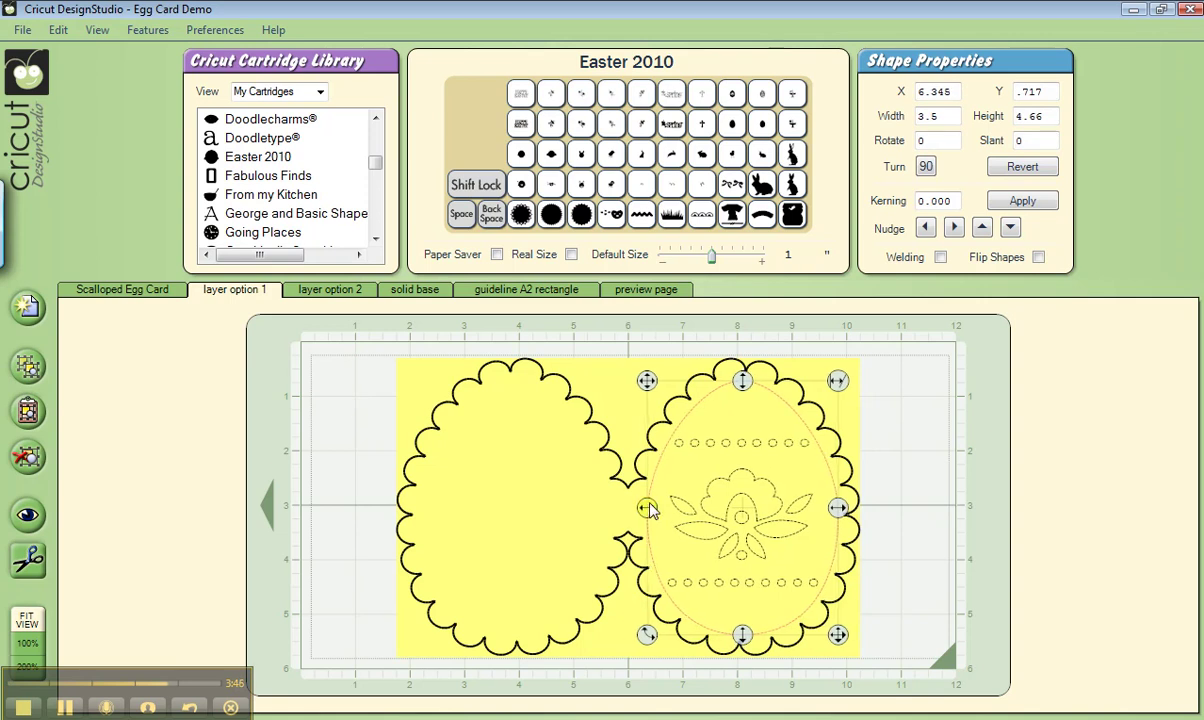
click(906, 451)
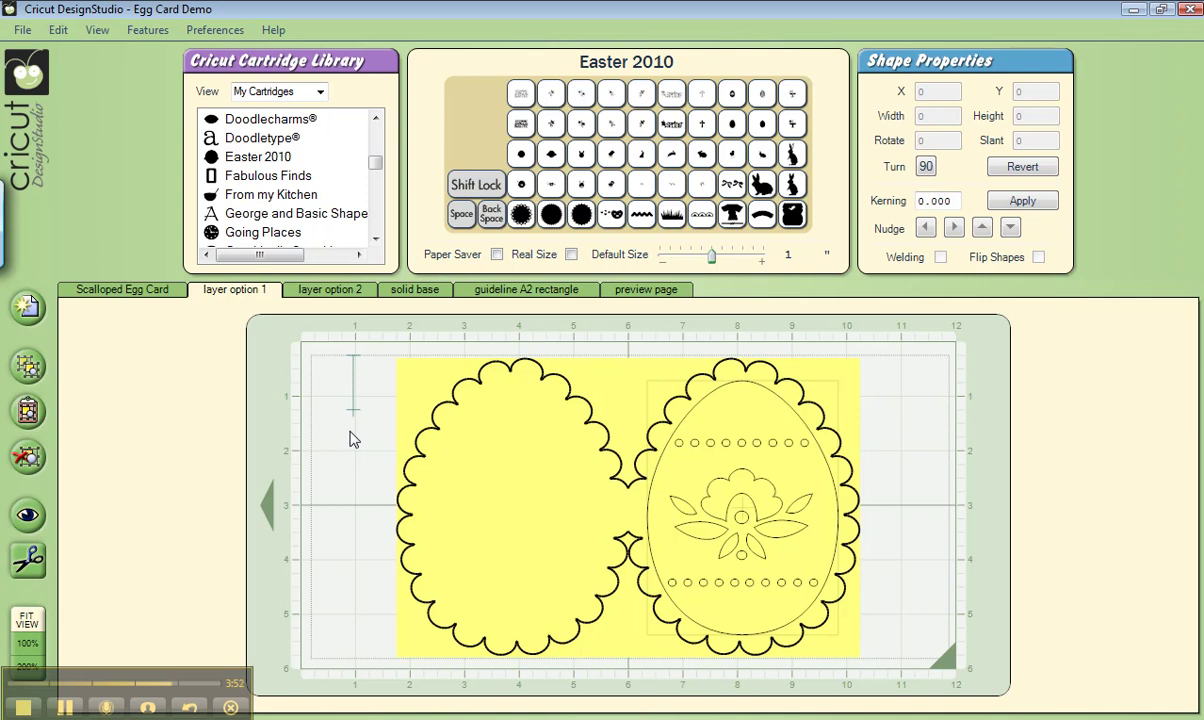
click(28, 512)
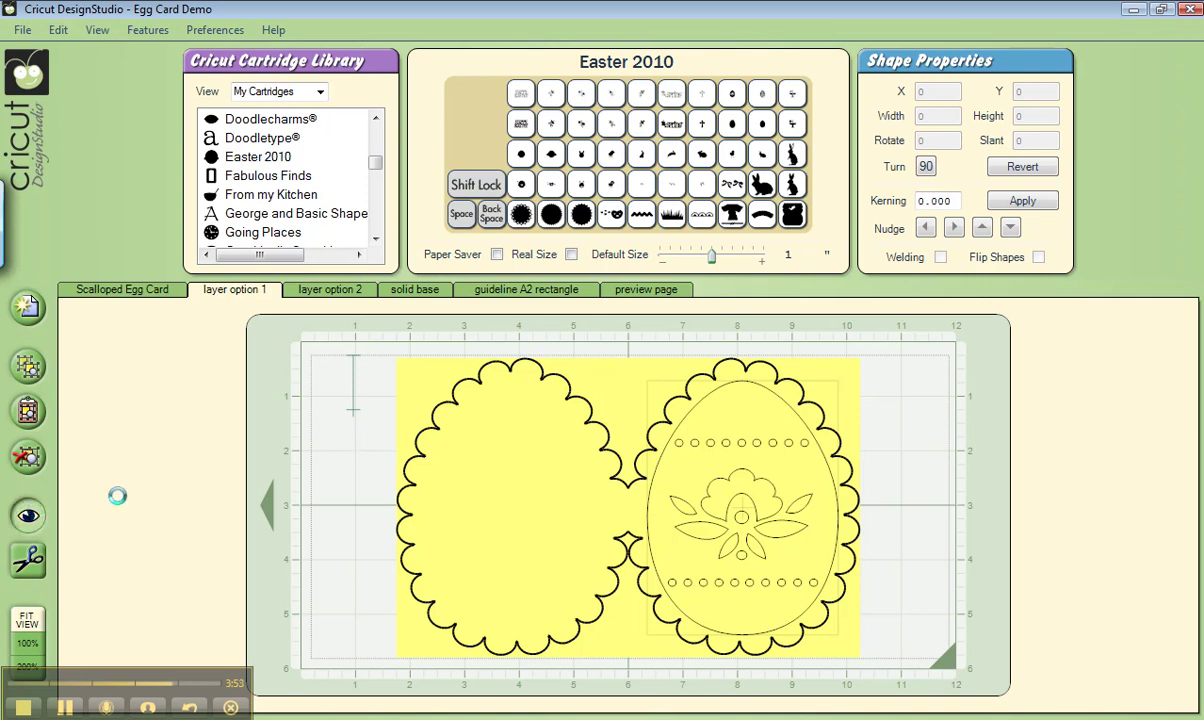
right_click(336, 444)
Check the green decorative egg in colour preview, then go to the solid base page.
click(380, 548)
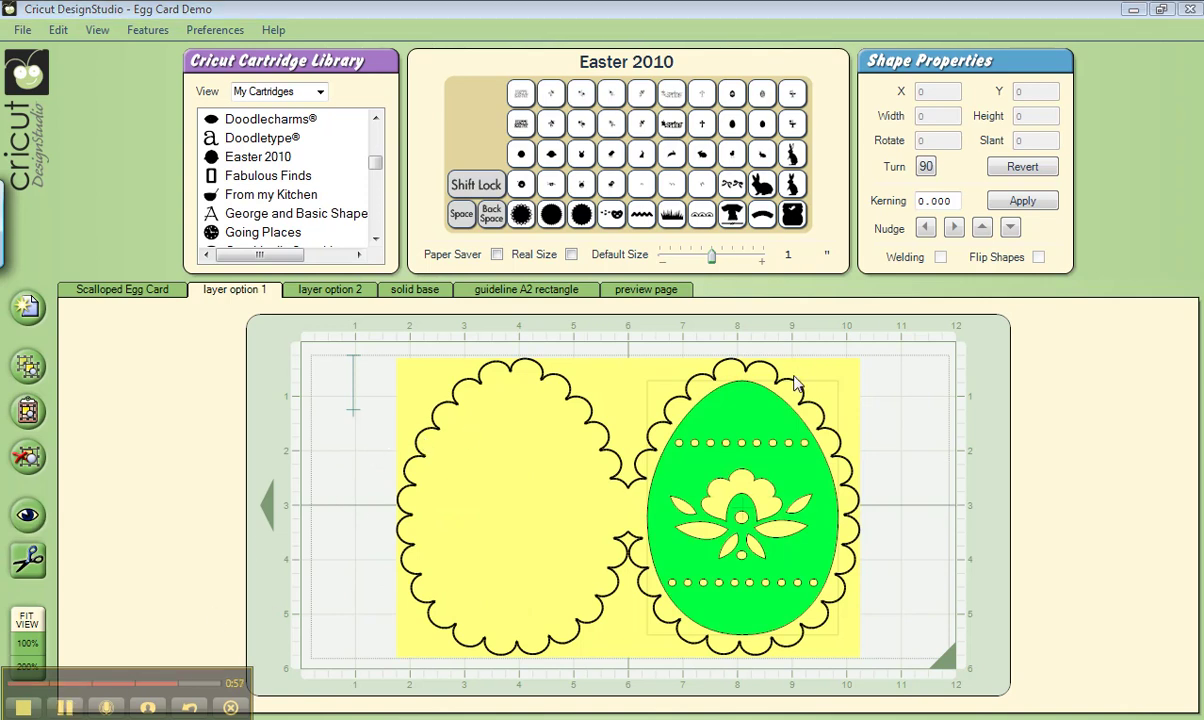
click(773, 402)
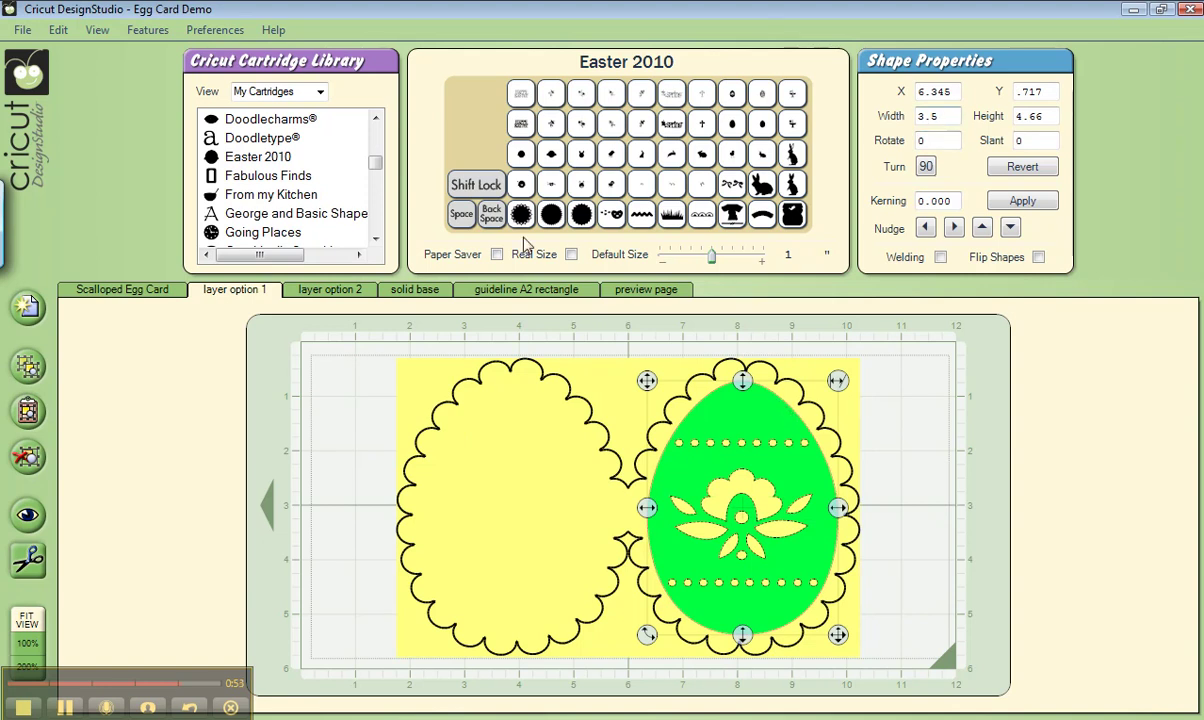
click(415, 294)
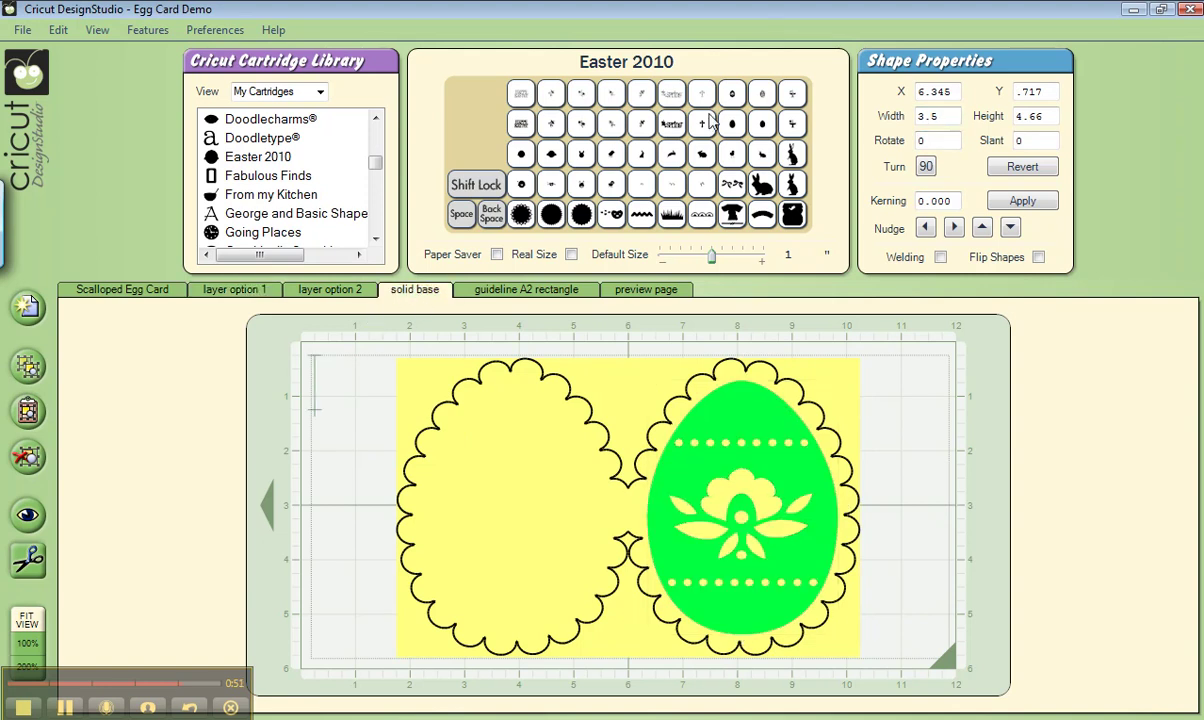
Add a solid egg sized 3.5 by 4.66 and place it under the green decorative egg.
click(766, 130)
drag(357, 410, 449, 545)
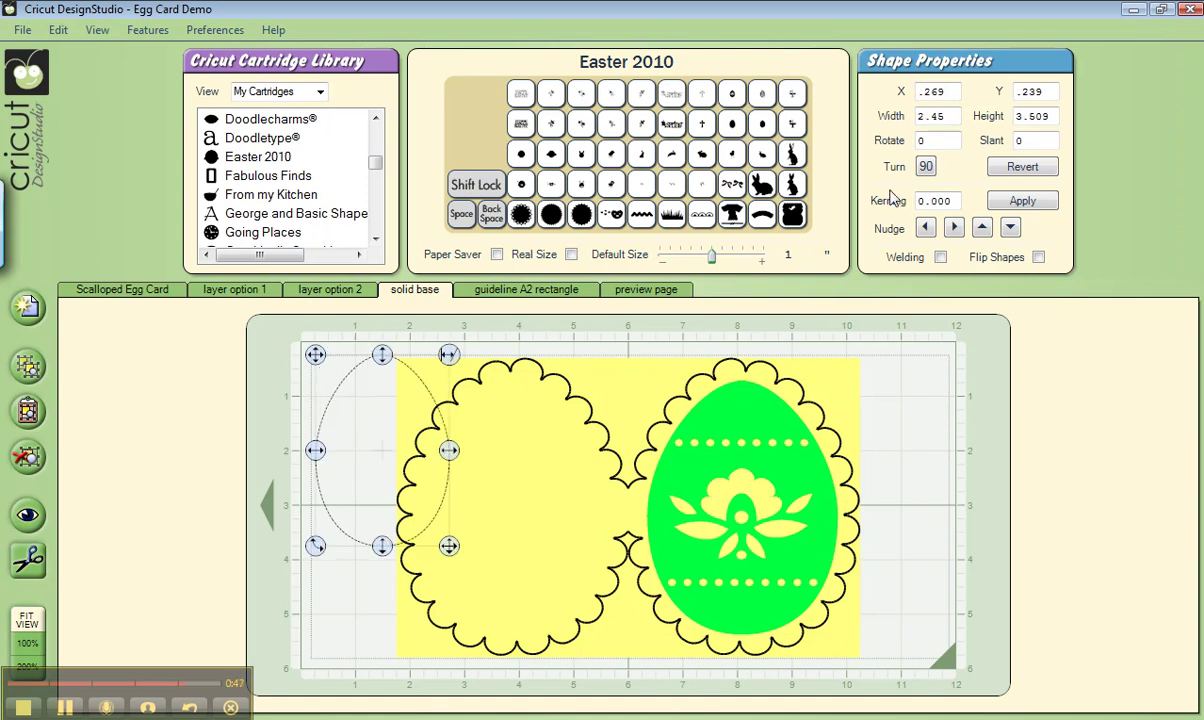
double_click(950, 116)
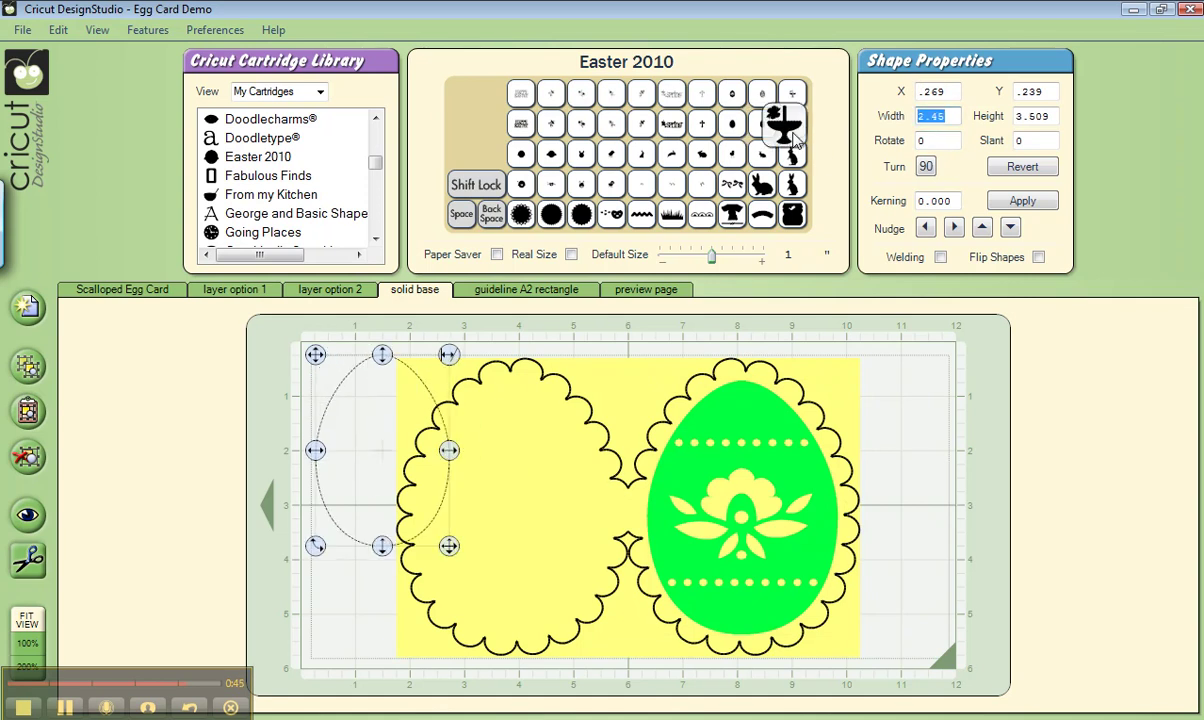
text(3)
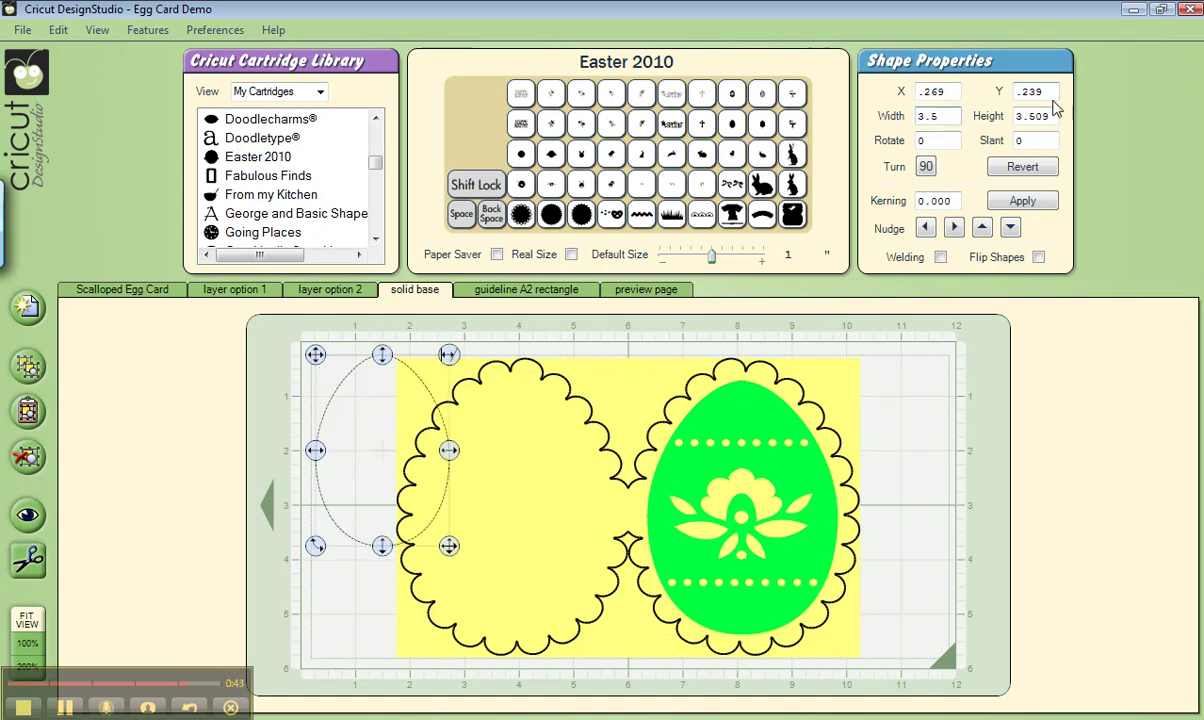
key(Tab)
text(4.)
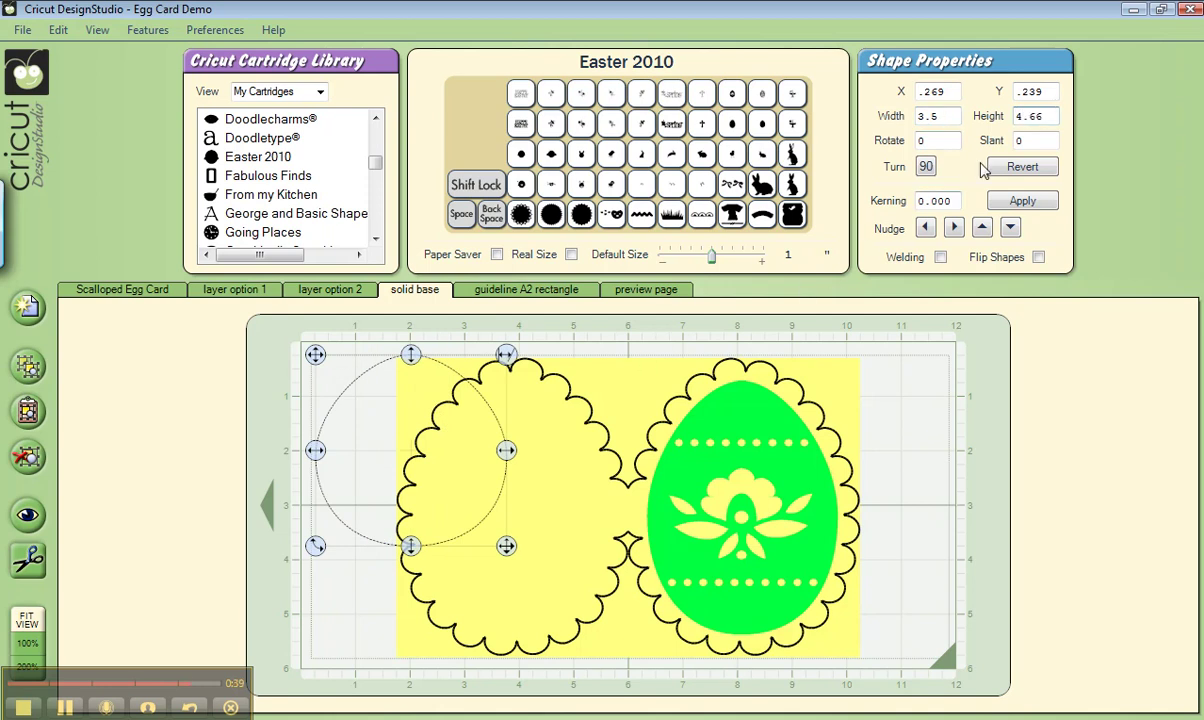
key(Return)
drag(315, 354, 640, 384)
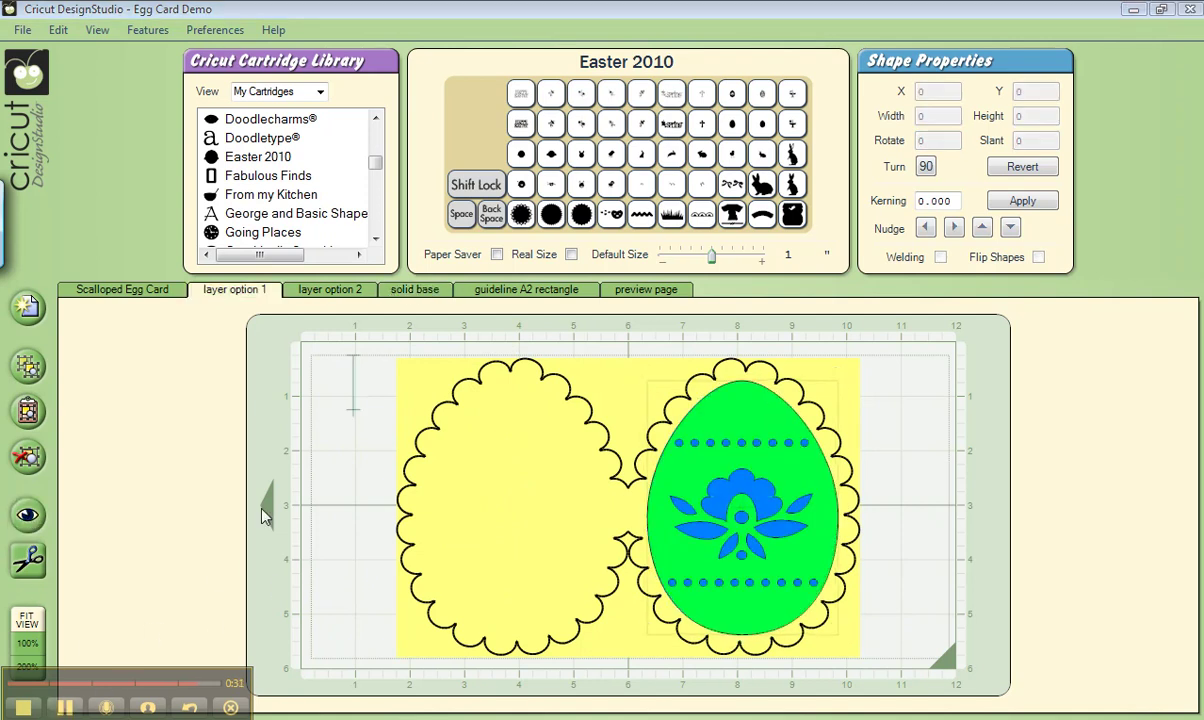
Show the layer option 2 page, where blue shows through the green egg's cut-outs.
click(333, 290)
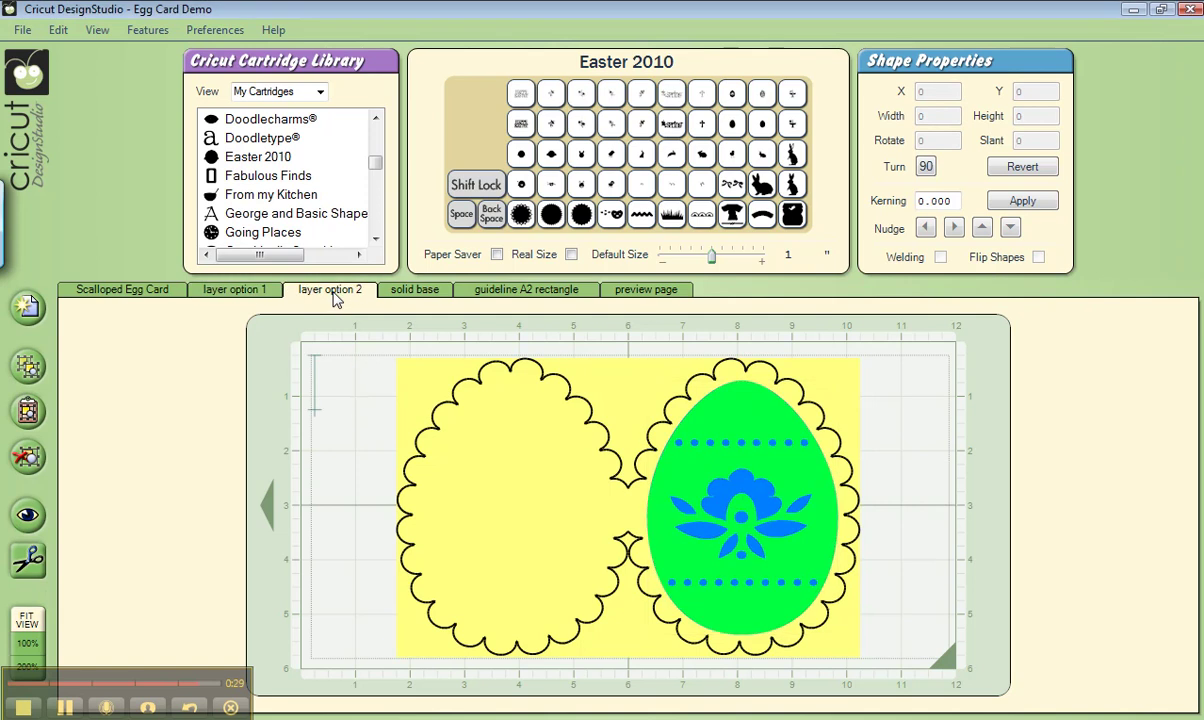